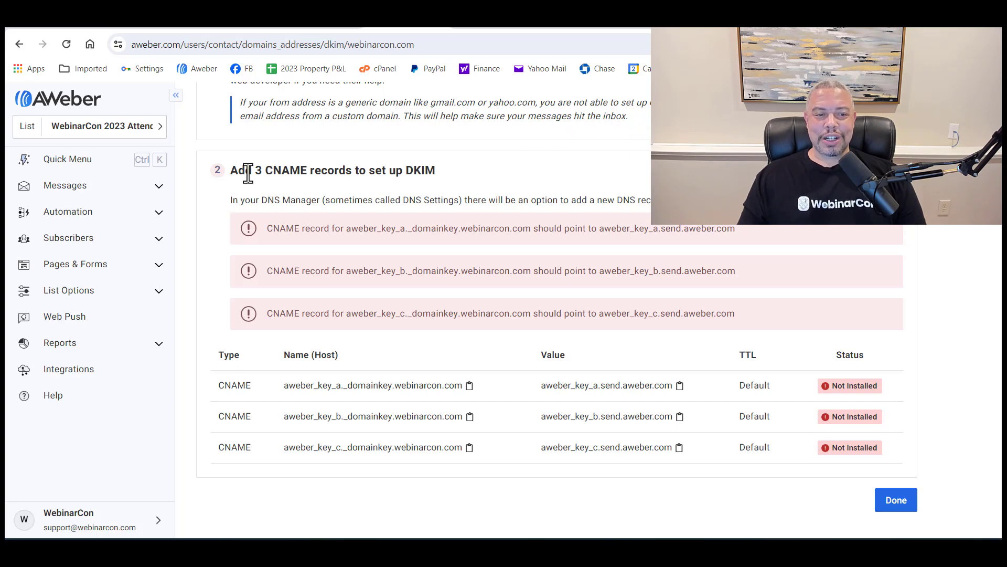
Review the DKIM setup instructions about adding three CNAME records in the DNS manager.
{"action": "left_click_drag", "start_coordinate": [254, 171], "coordinate": [414, 169]}
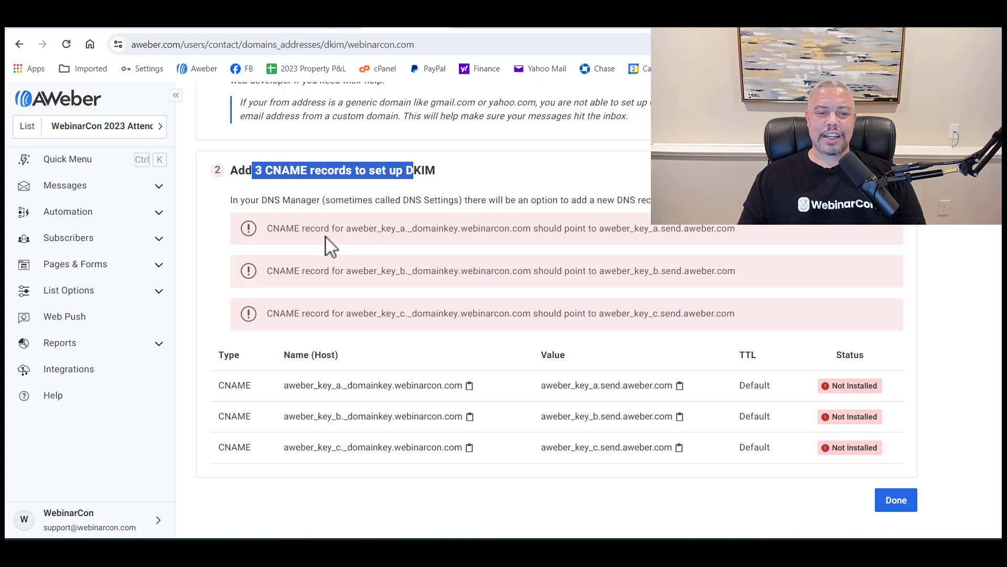
{"action": "left_click_drag", "start_coordinate": [263, 200], "coordinate": [441, 203]}
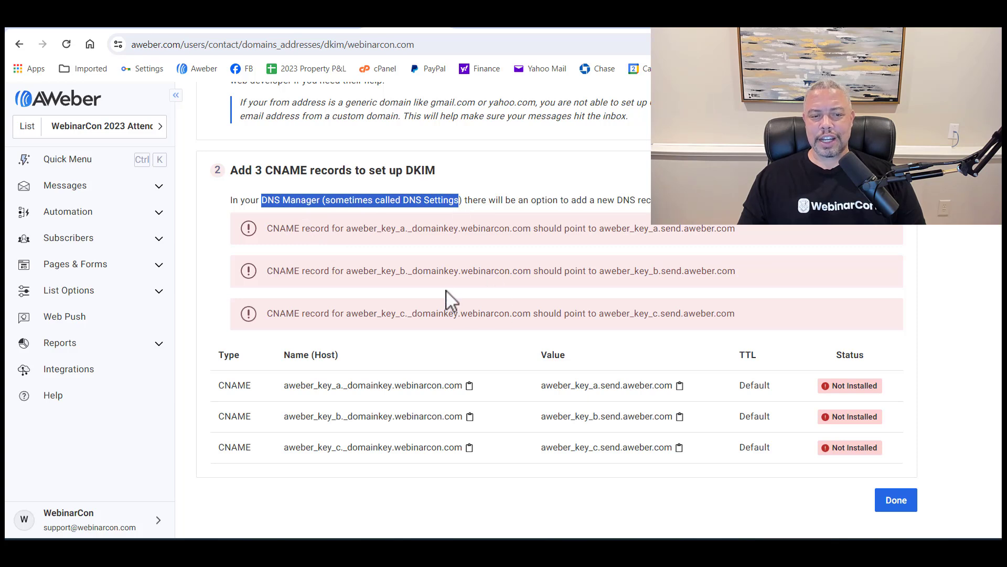
{"action": "left_click", "coordinate": [628, 129]}
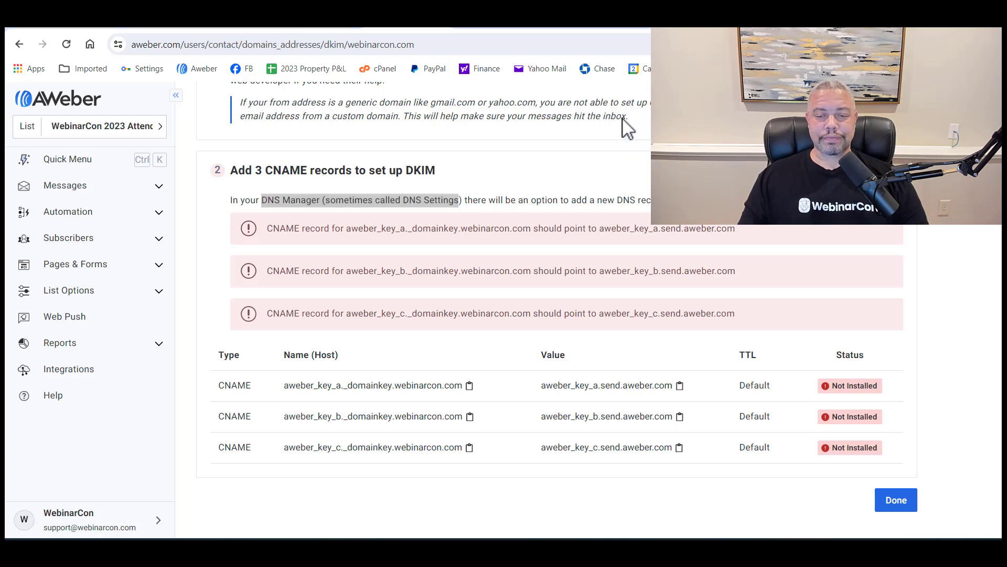
Open the cPanel login page for webinarcon.com in a new browser tab and log in with the saved credentials.
{"action": "key", "text": "ctrl+t"}
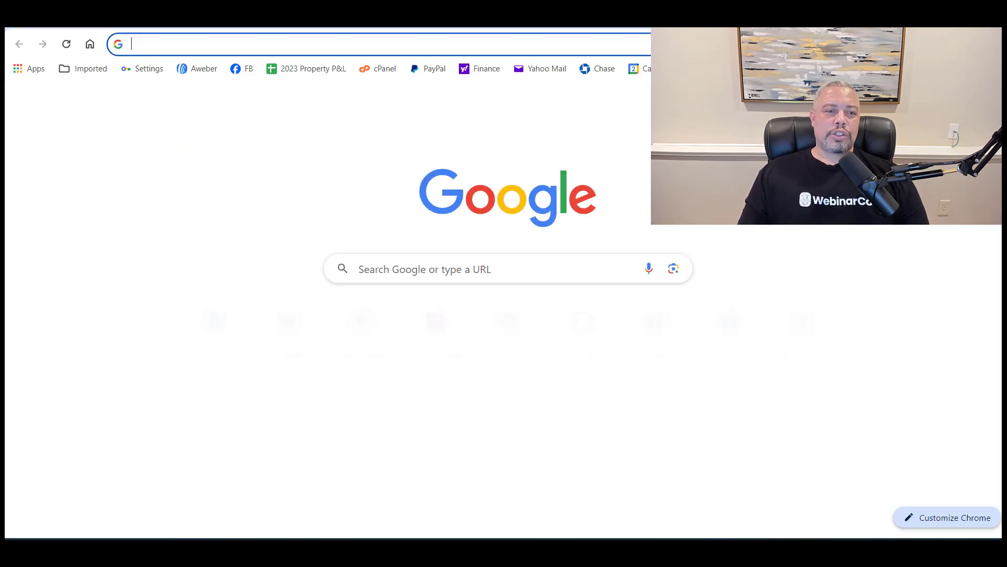
{"action": "type", "text": "webi"}
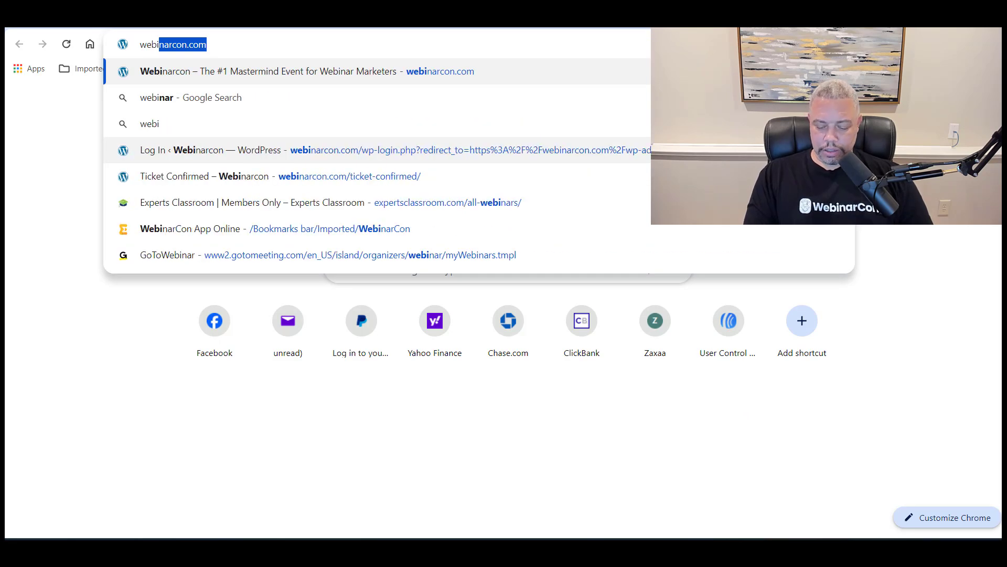
{"action": "key", "text": "Right"}
{"action": "type", "text": "/"}
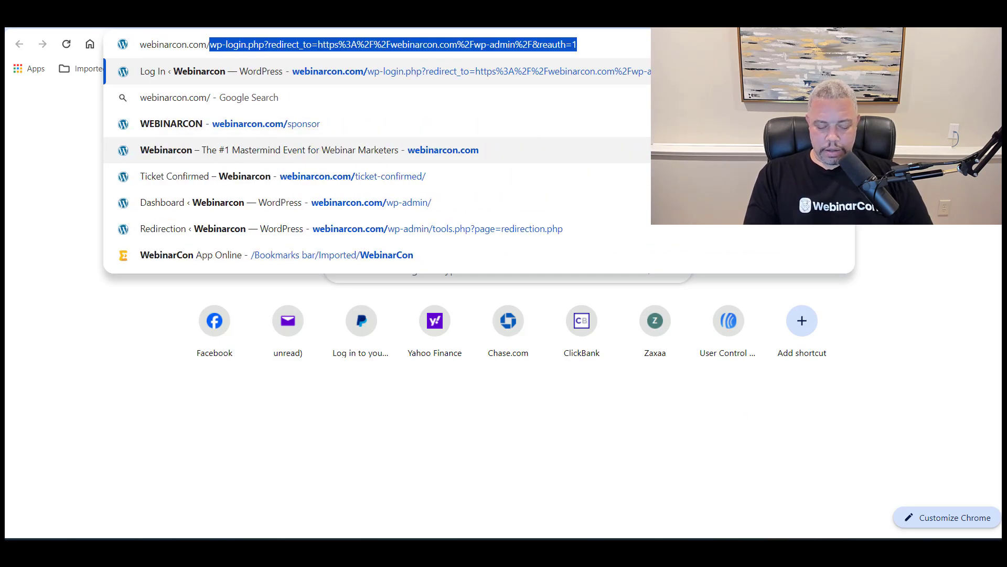
{"action": "type", "text": "cpa"}
{"action": "key", "text": "Return"}
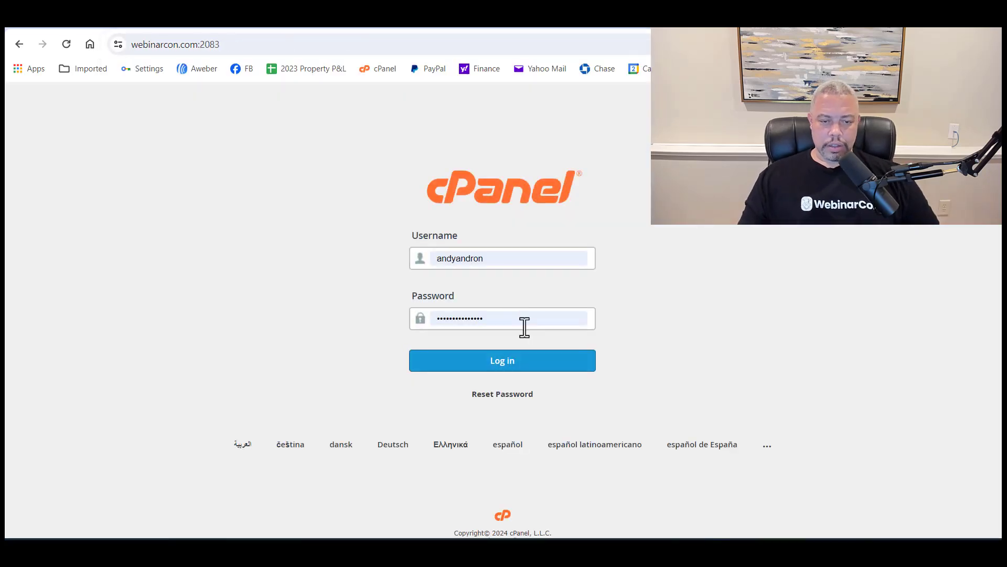
{"action": "left_click", "coordinate": [531, 382]}
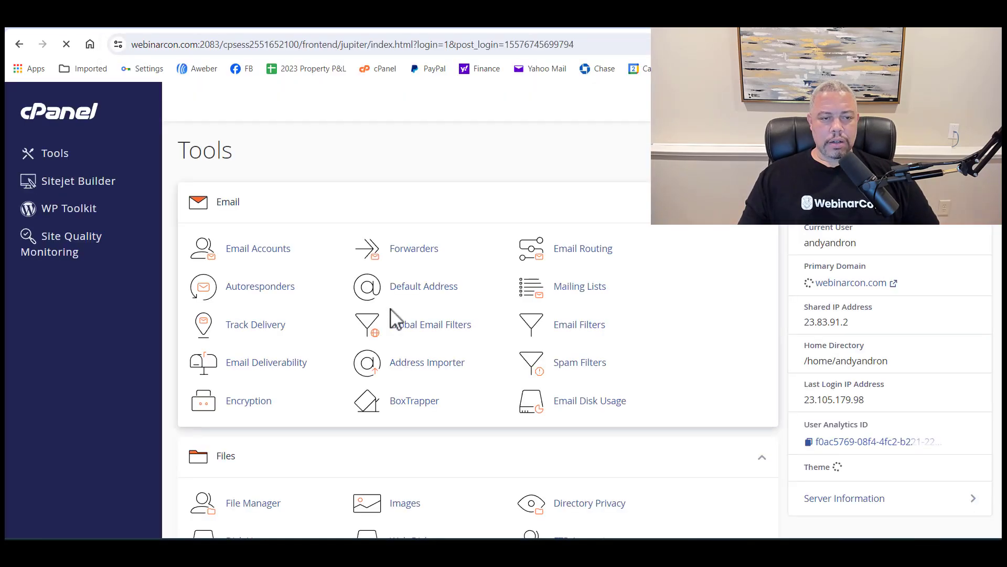
Open the Zone Editor from cPanel's Domains tools.
{"action": "scroll", "coordinate": [338, 291], "scroll_direction": "down", "scroll_amount": 4}
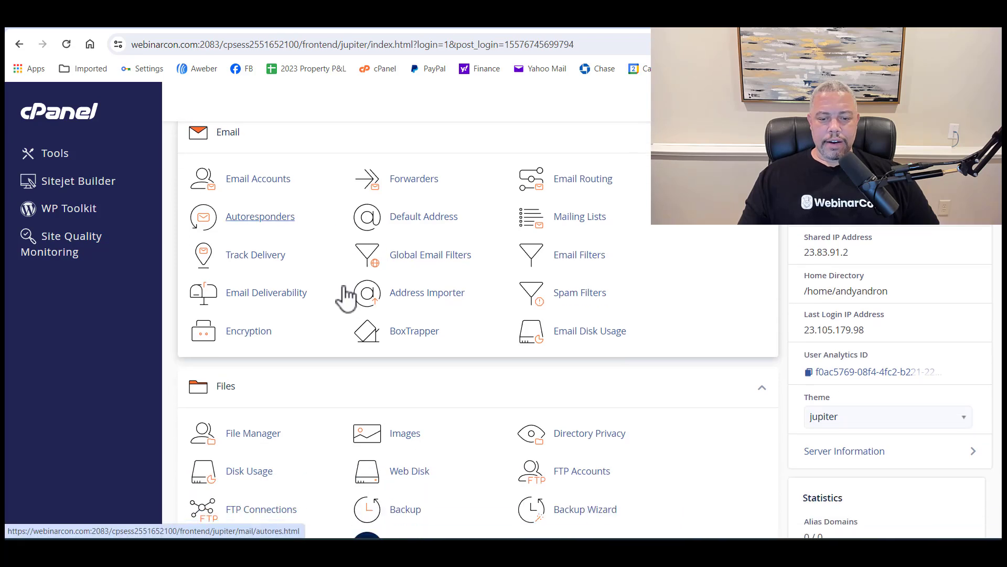
{"action": "scroll", "coordinate": [334, 298], "scroll_direction": "down", "scroll_amount": 1}
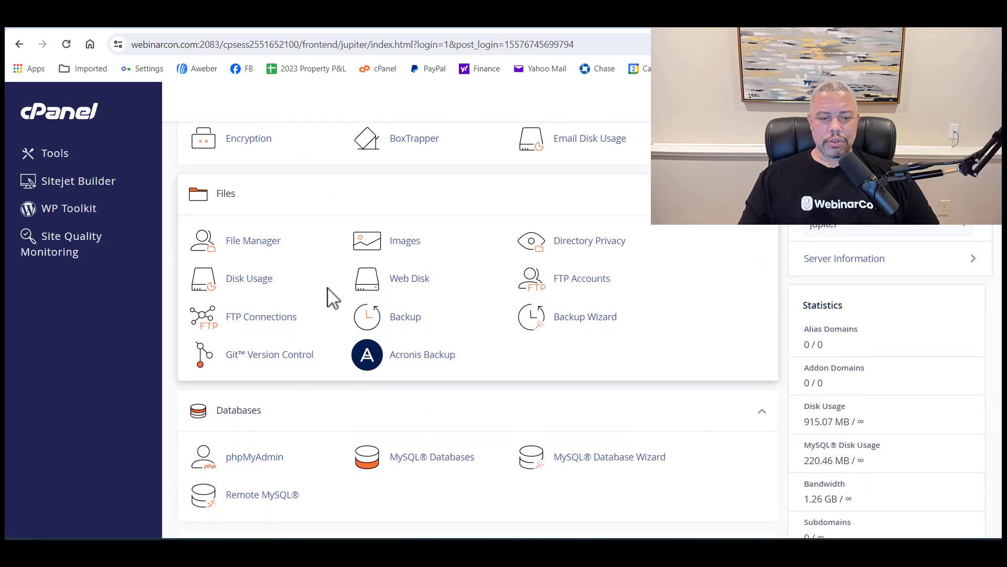
{"action": "scroll", "coordinate": [332, 298], "scroll_direction": "down", "scroll_amount": 5}
{"action": "scroll", "coordinate": [327, 294], "scroll_direction": "down", "scroll_amount": 1}
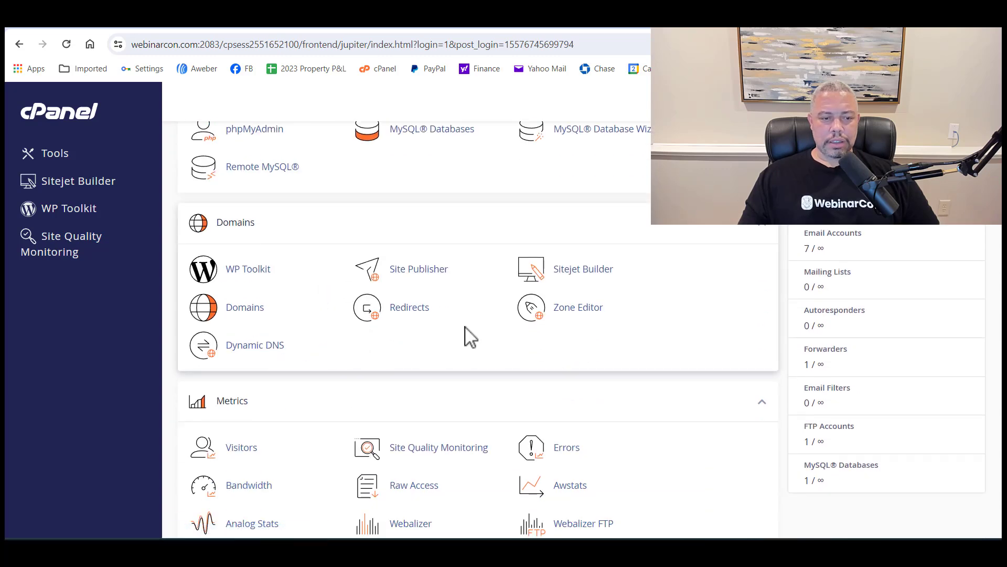
{"action": "left_click", "coordinate": [583, 311]}
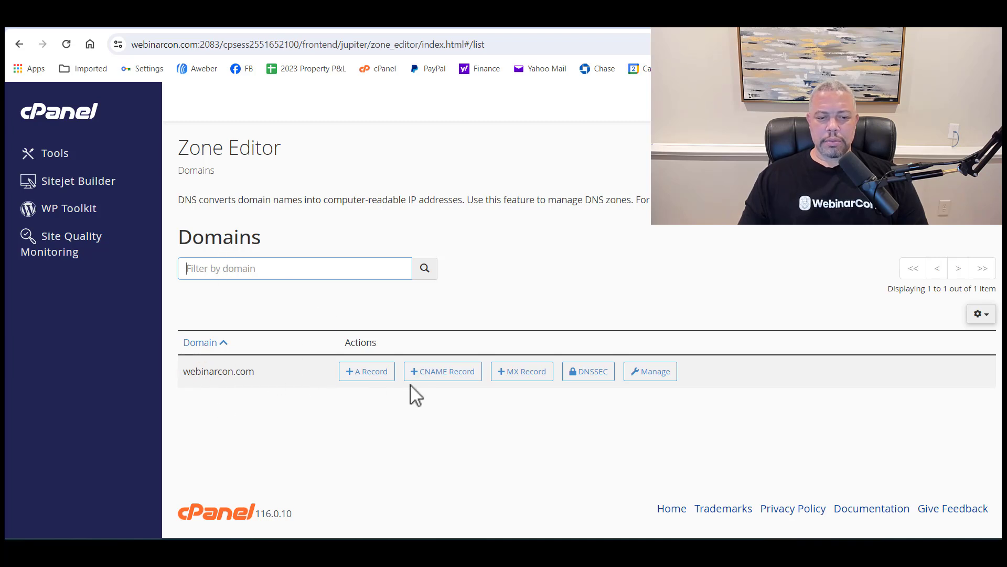
Start a CNAME record for webinarcon.com and fill its Name with aweber_key_a._domainkey.webinarcon.com copied from AWeber.
{"action": "left_click", "coordinate": [448, 378]}
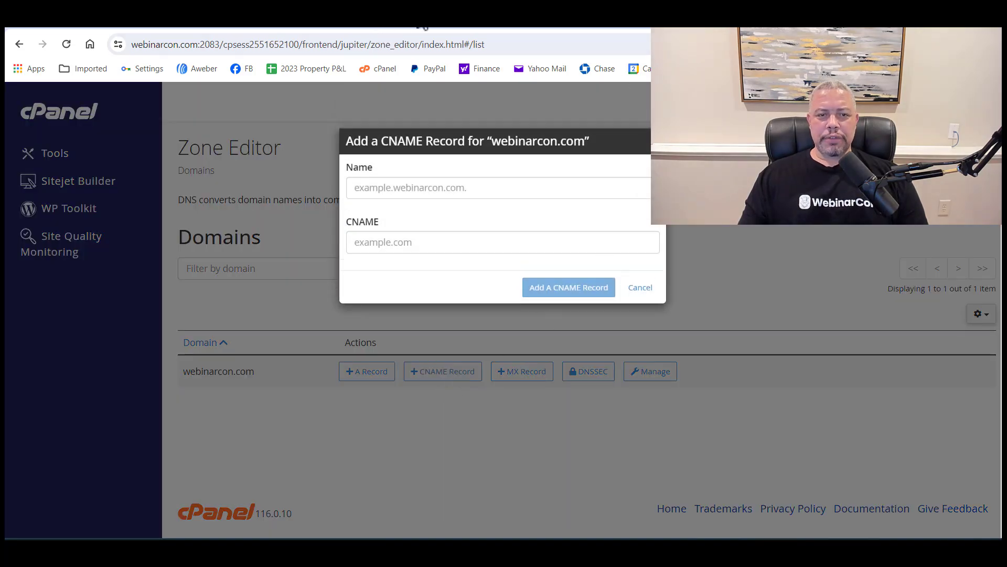
{"action": "mouse_move", "coordinate": [424, 26]}
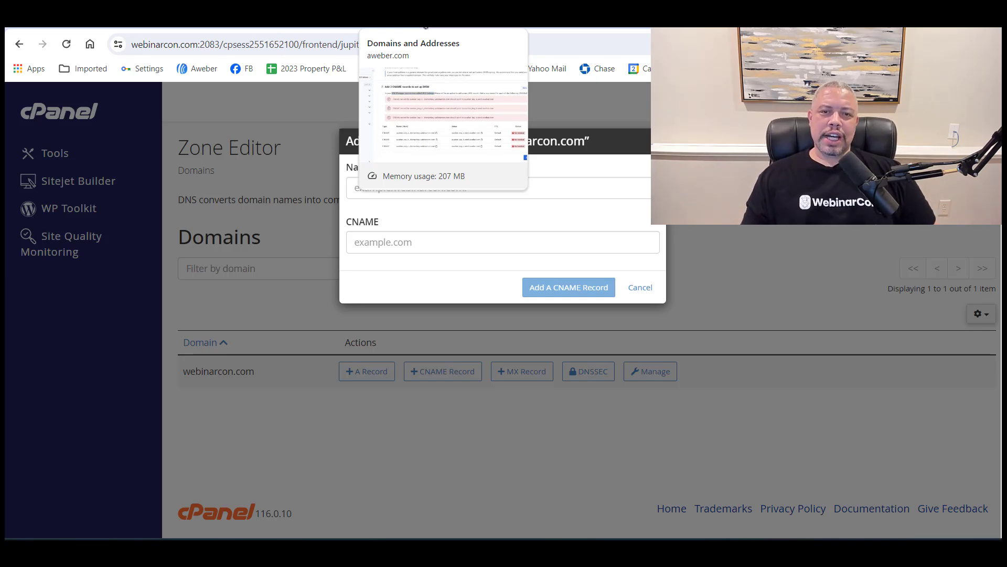
{"action": "left_click", "coordinate": [424, 26]}
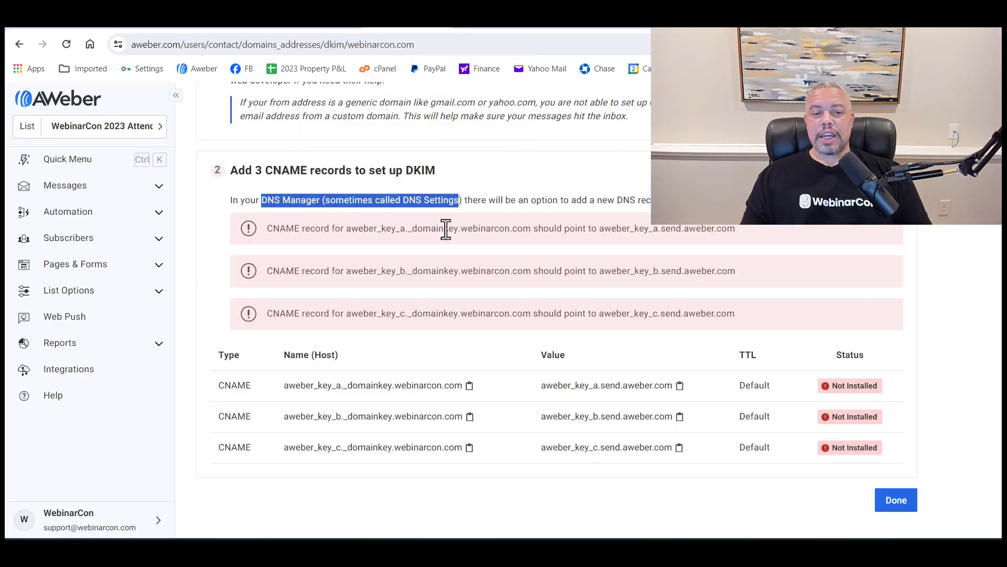
{"action": "left_click", "coordinate": [395, 367]}
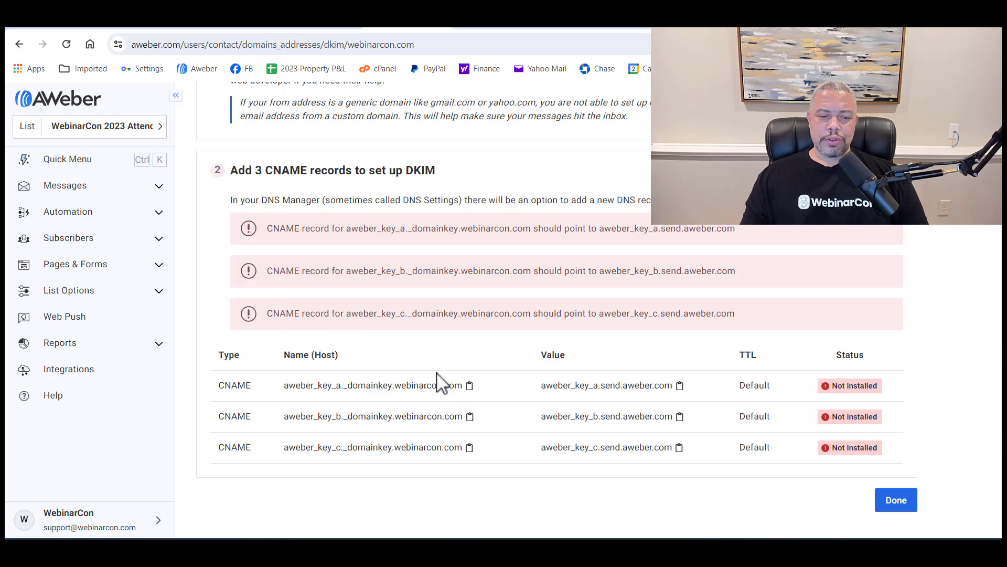
{"action": "scroll", "coordinate": [427, 367], "scroll_direction": "down", "scroll_amount": 2}
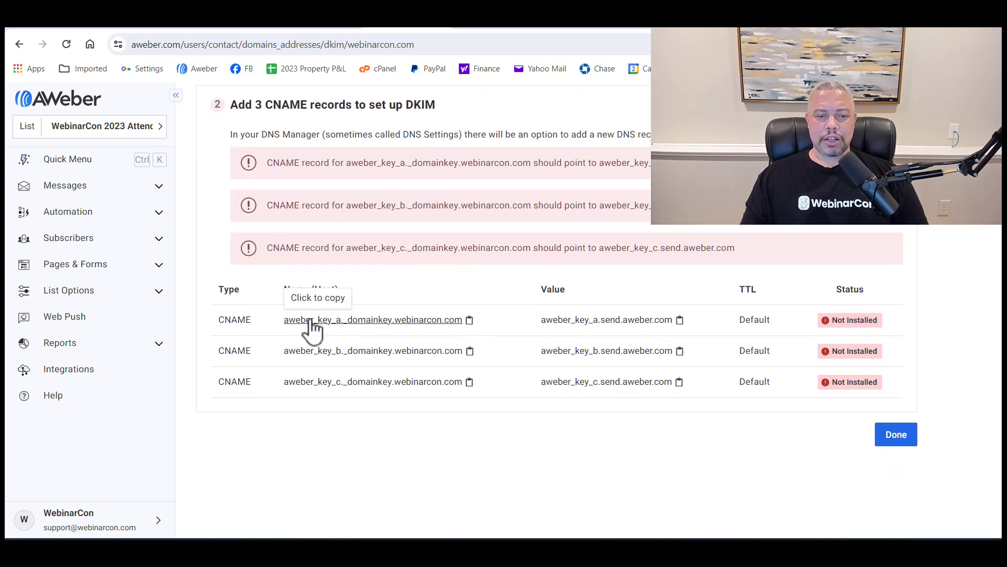
{"action": "left_click", "coordinate": [471, 321]}
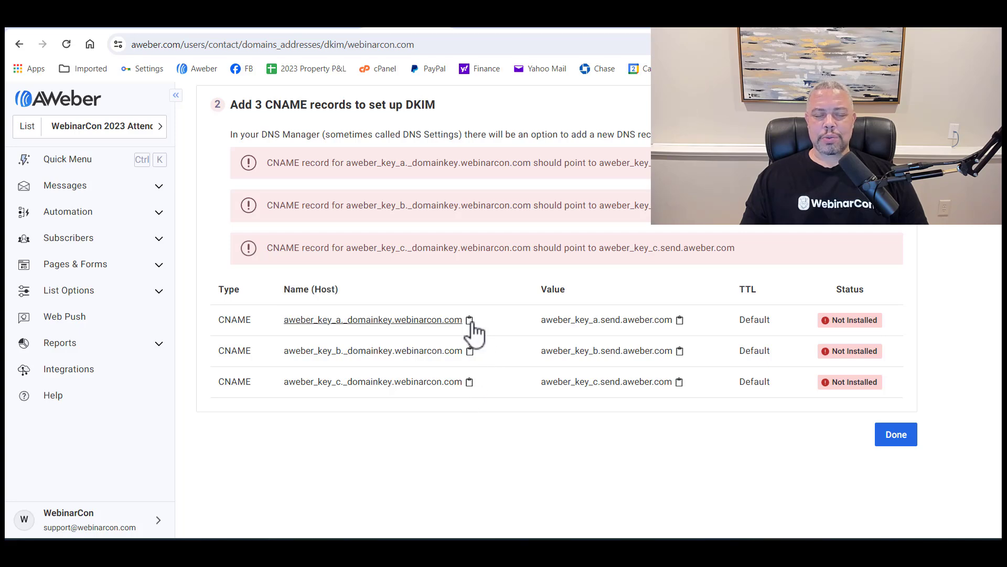
{"action": "key", "text": "ctrl+Tab"}
{"action": "left_click", "coordinate": [414, 188]}
{"action": "right_click", "coordinate": [415, 191]}
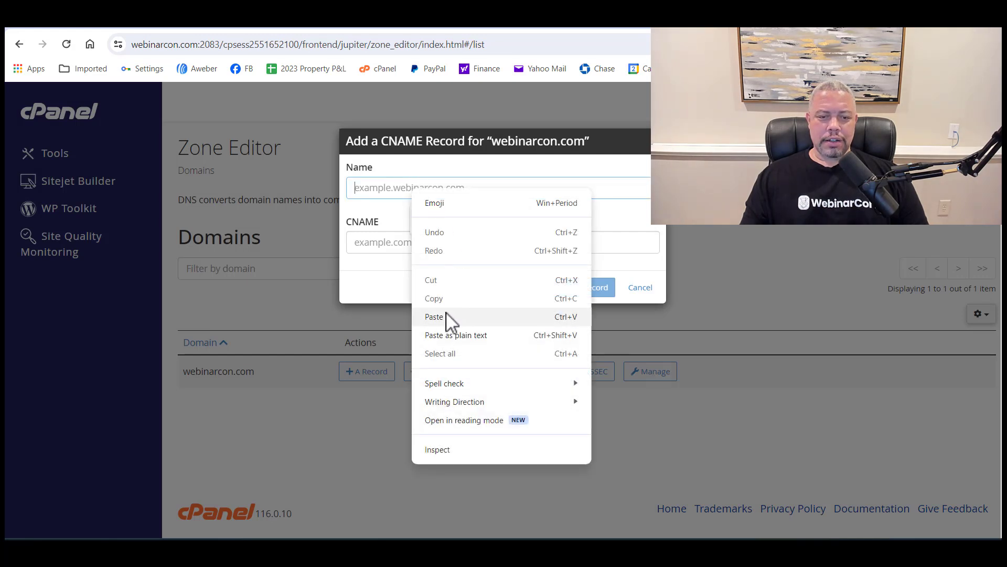
{"action": "left_click", "coordinate": [455, 338]}
Set the record's CNAME to aweber_key_a.send.aweber.com, copied from AWeber, and add the record to the zone.
{"action": "left_click", "coordinate": [387, 247]}
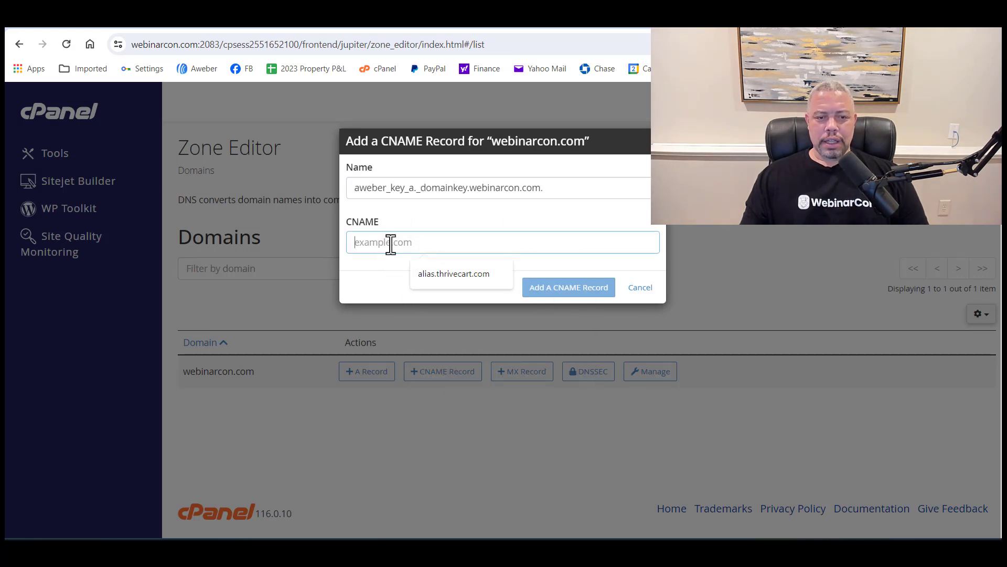
{"action": "left_click", "coordinate": [396, 24]}
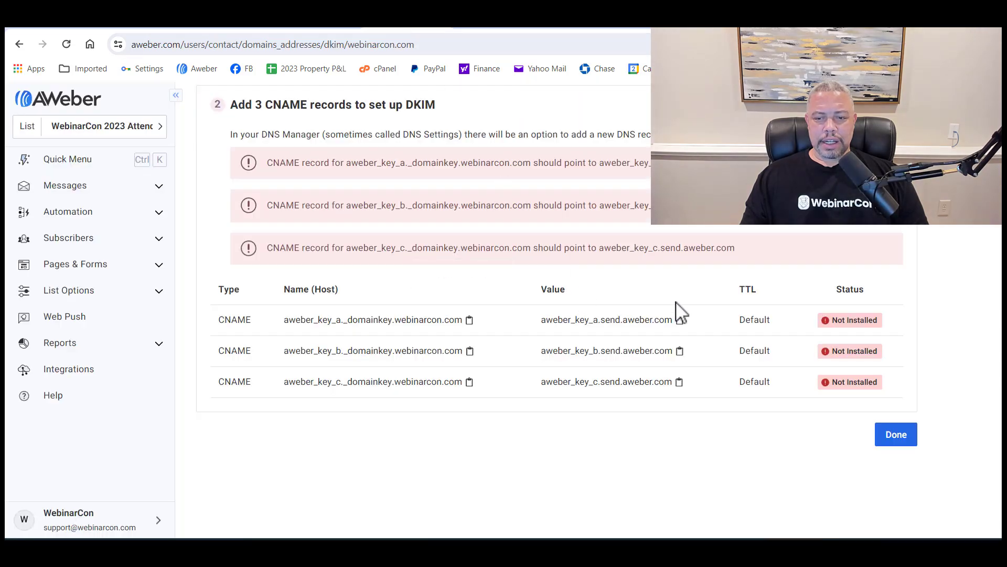
{"action": "left_click", "coordinate": [680, 320]}
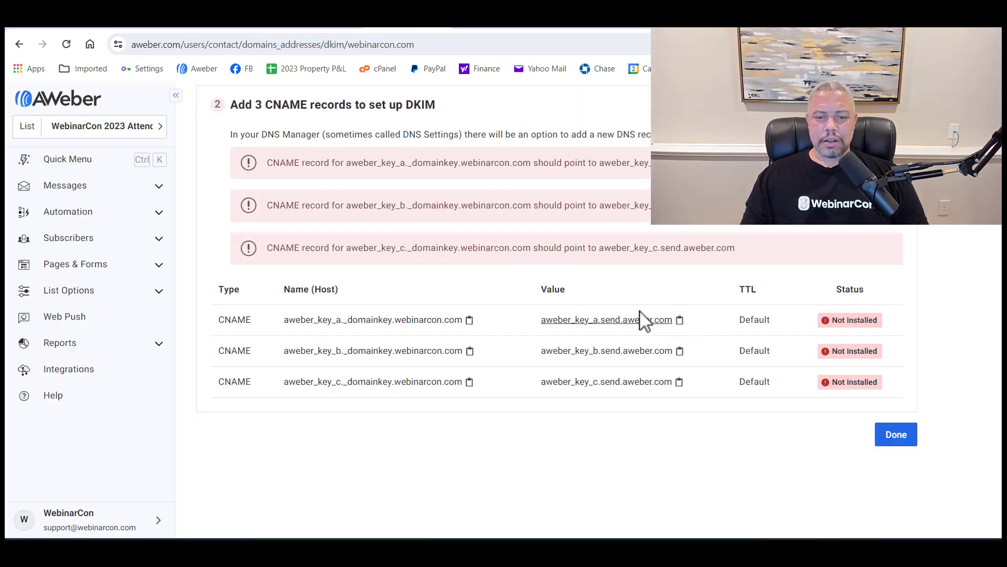
{"action": "key", "text": "ctrl+shift+Tab"}
{"action": "right_click", "coordinate": [419, 241]}
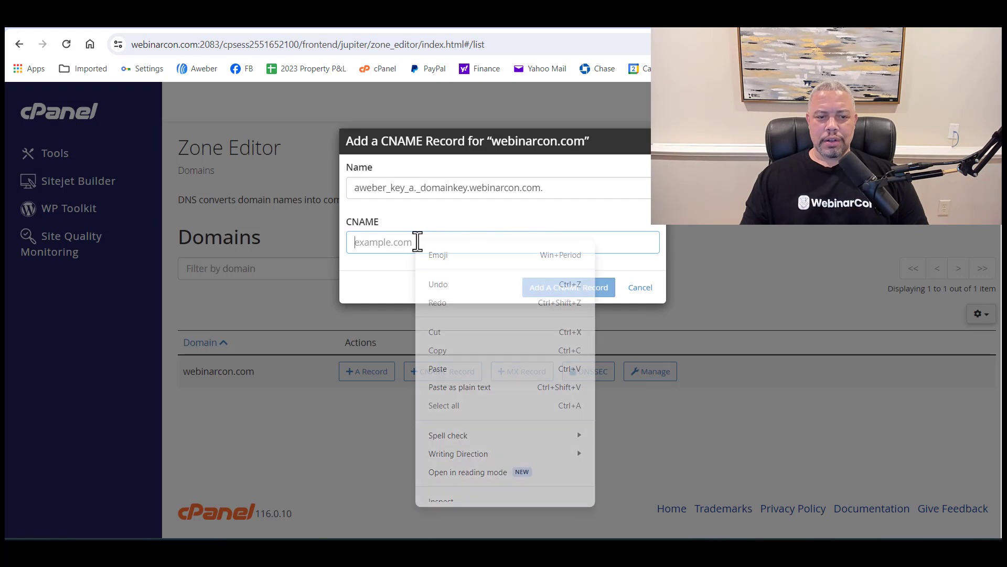
{"action": "left_click", "coordinate": [473, 386]}
{"action": "left_click", "coordinate": [559, 291]}
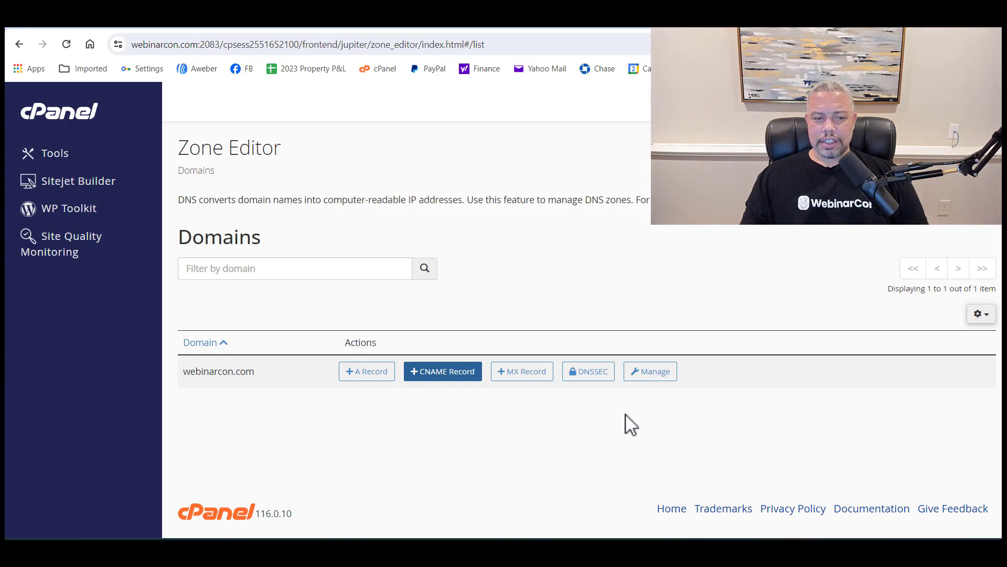
{"action": "left_click", "coordinate": [419, 375]}
{"action": "left_click", "coordinate": [645, 310]}
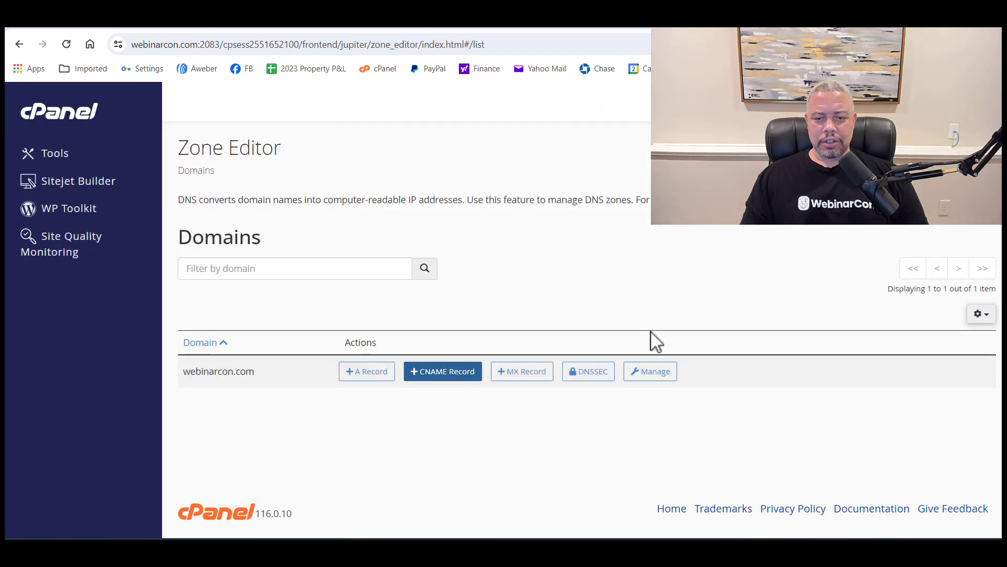
Open the zone records for webinarcon.com and filter them by CNAME to check the new AWeber entry.
{"action": "left_click", "coordinate": [647, 374]}
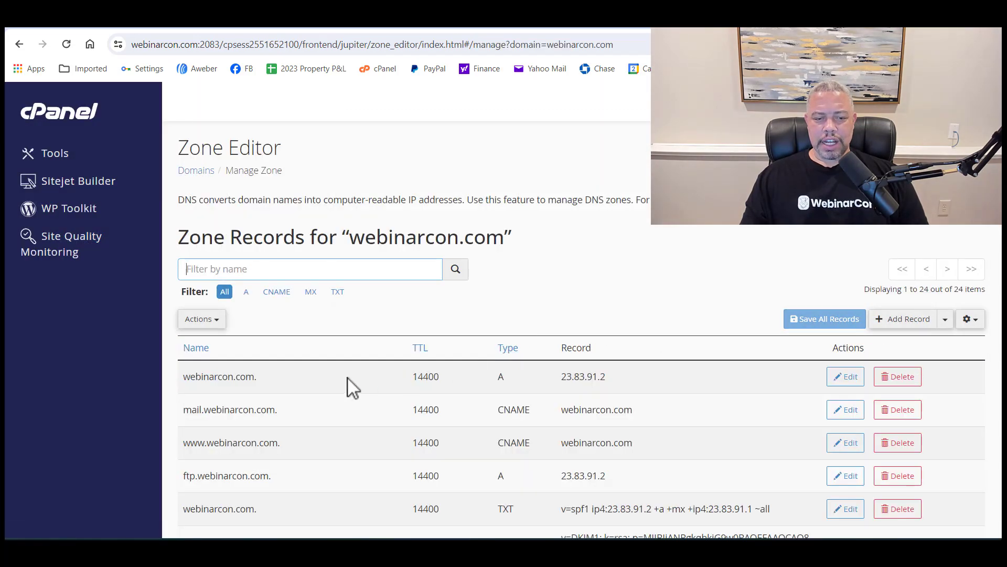
{"action": "scroll", "coordinate": [346, 385], "scroll_direction": "down", "scroll_amount": 1}
{"action": "scroll", "coordinate": [438, 405], "scroll_direction": "down", "scroll_amount": 4}
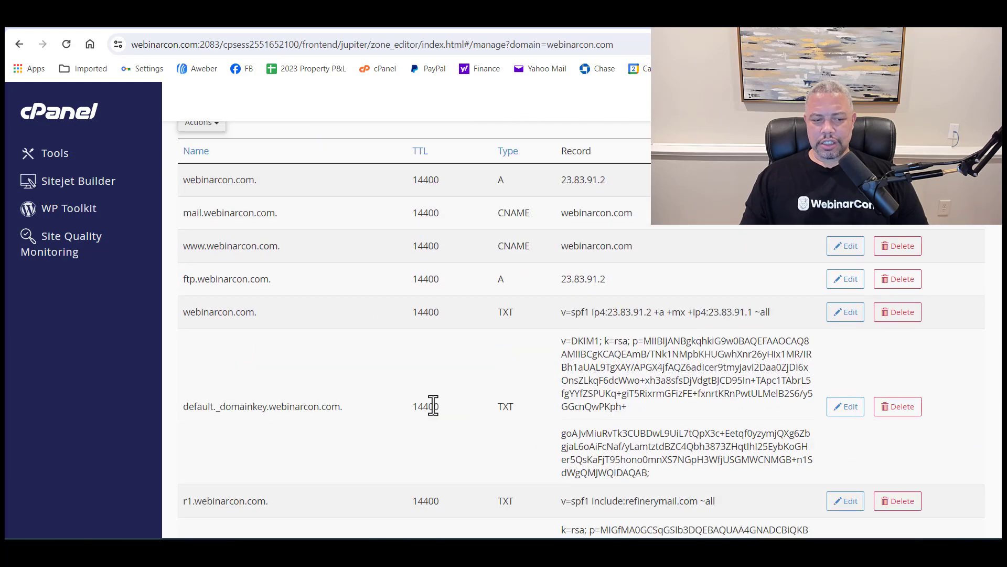
{"action": "scroll", "coordinate": [425, 415], "scroll_direction": "down", "scroll_amount": 4}
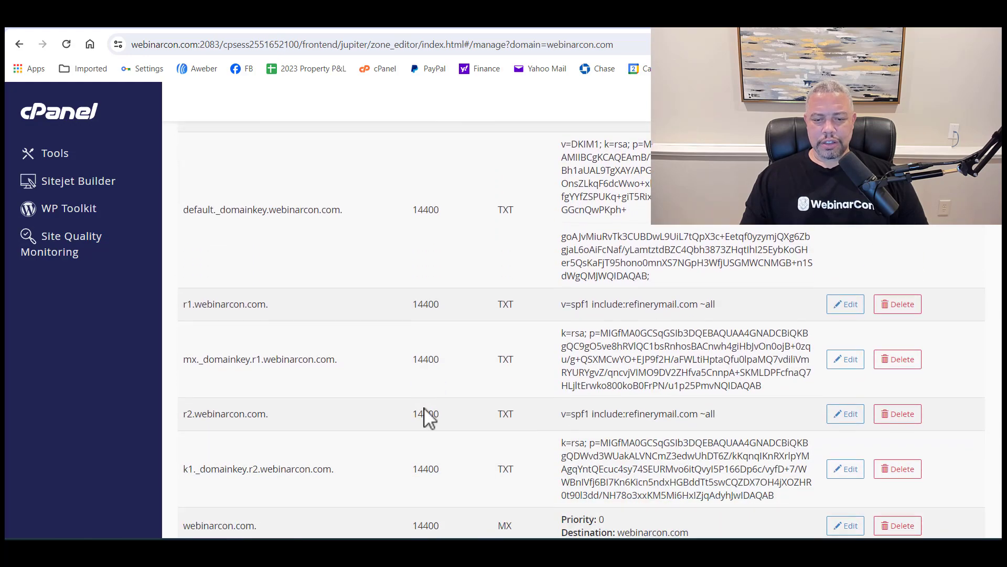
{"action": "scroll", "coordinate": [436, 417], "scroll_direction": "up", "scroll_amount": 9}
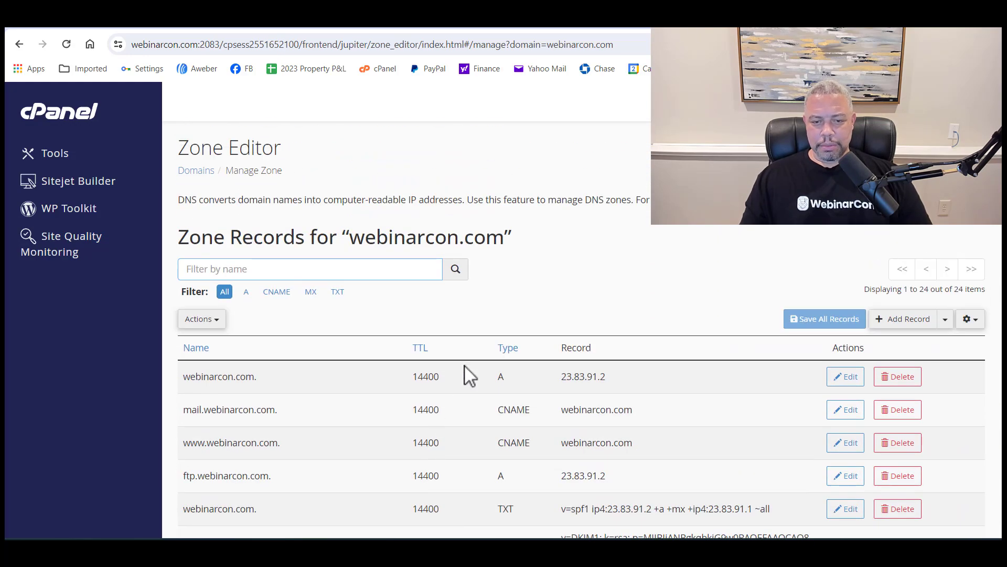
{"action": "left_click", "coordinate": [275, 292]}
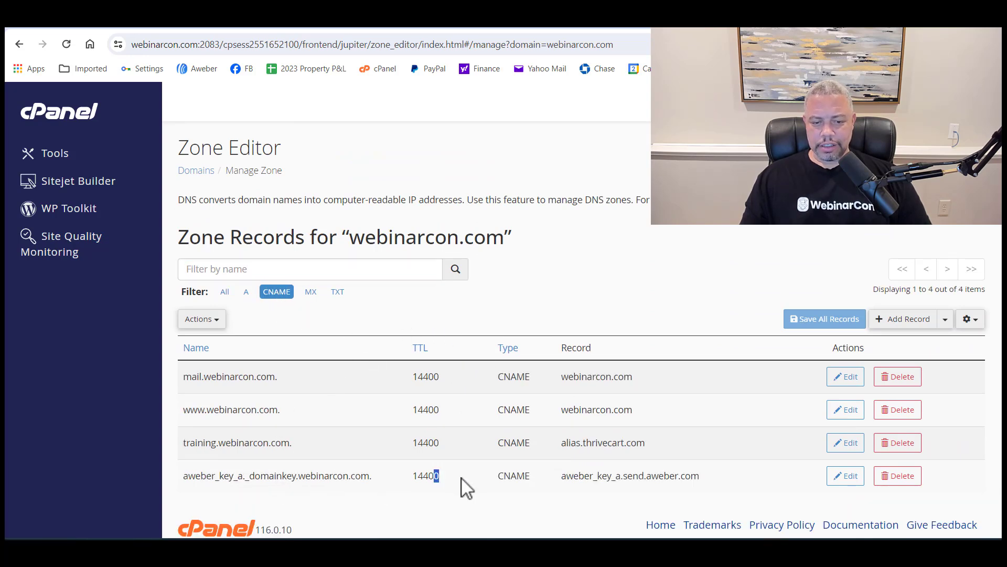
{"action": "left_click_drag", "start_coordinate": [445, 479], "coordinate": [617, 477]}
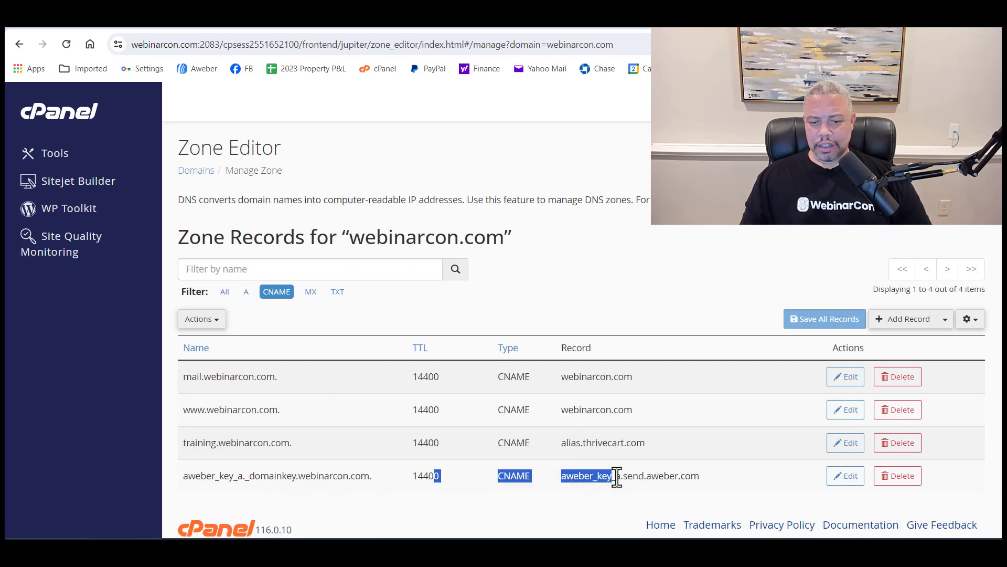
Switch to AWeber, reload the Custom DKIM Setup page and check the installation status of the CNAME records.
{"action": "left_click", "coordinate": [402, 28]}
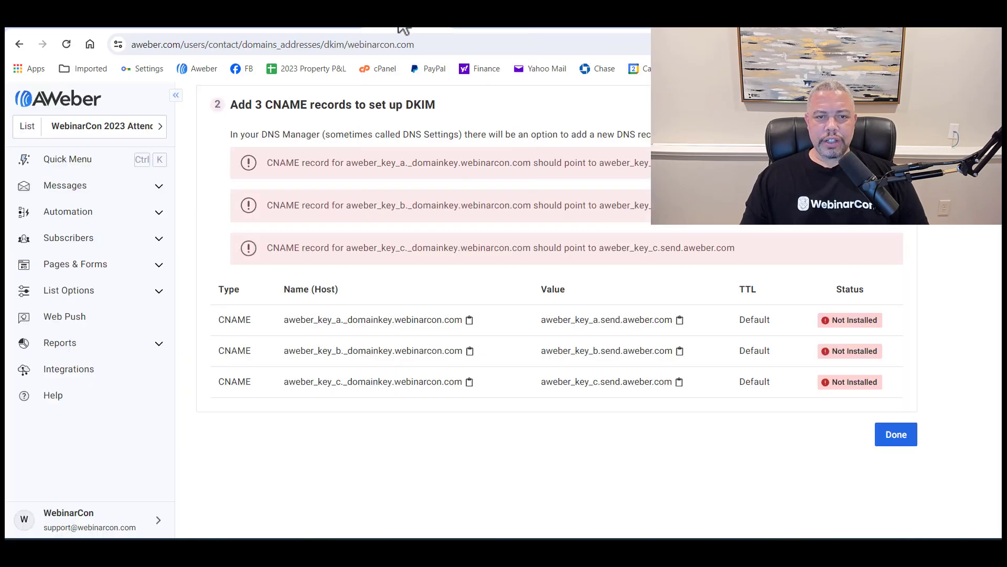
{"action": "left_click", "coordinate": [67, 45]}
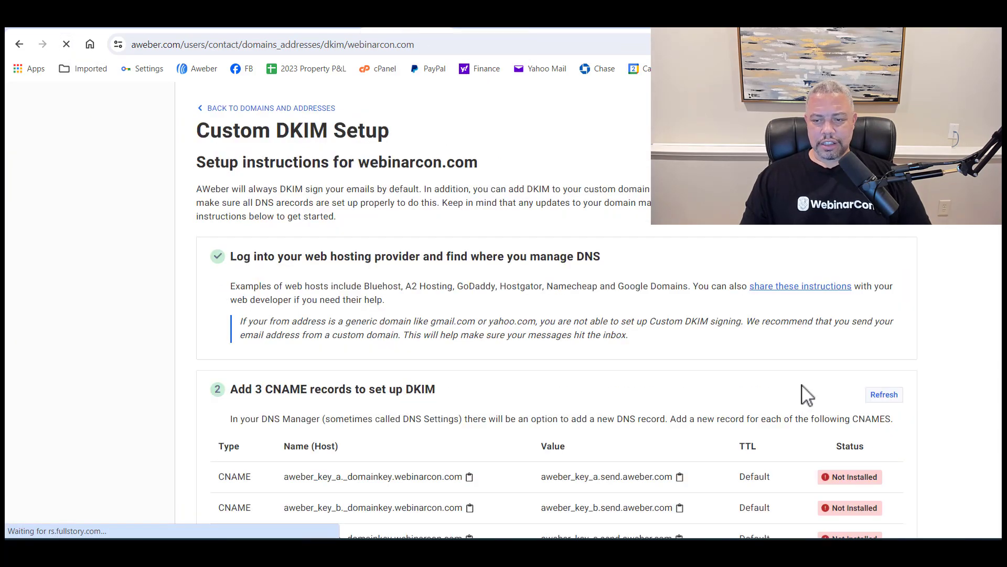
{"action": "scroll", "coordinate": [814, 387], "scroll_direction": "down", "scroll_amount": 2}
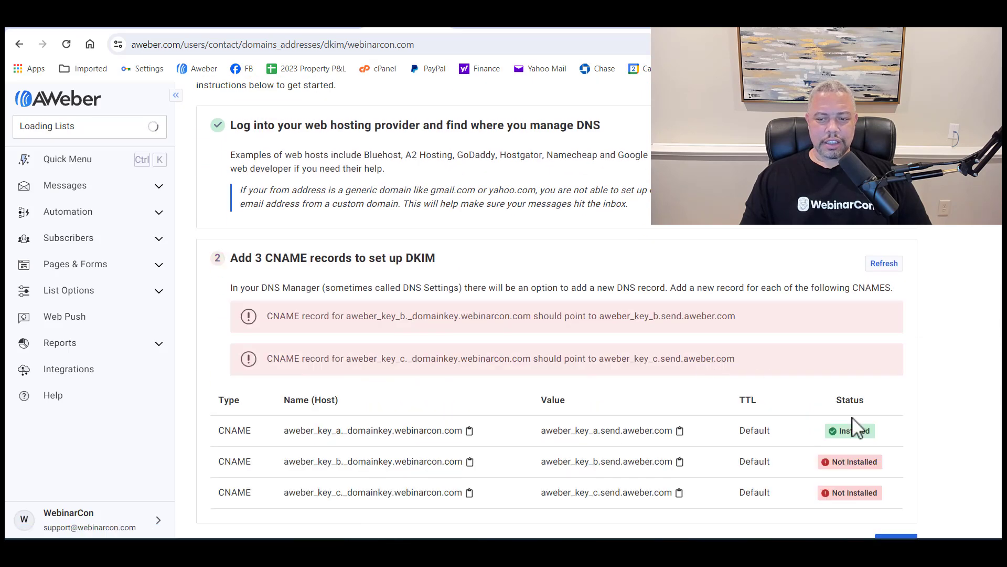
{"action": "scroll", "coordinate": [872, 441], "scroll_direction": "down", "scroll_amount": 2}
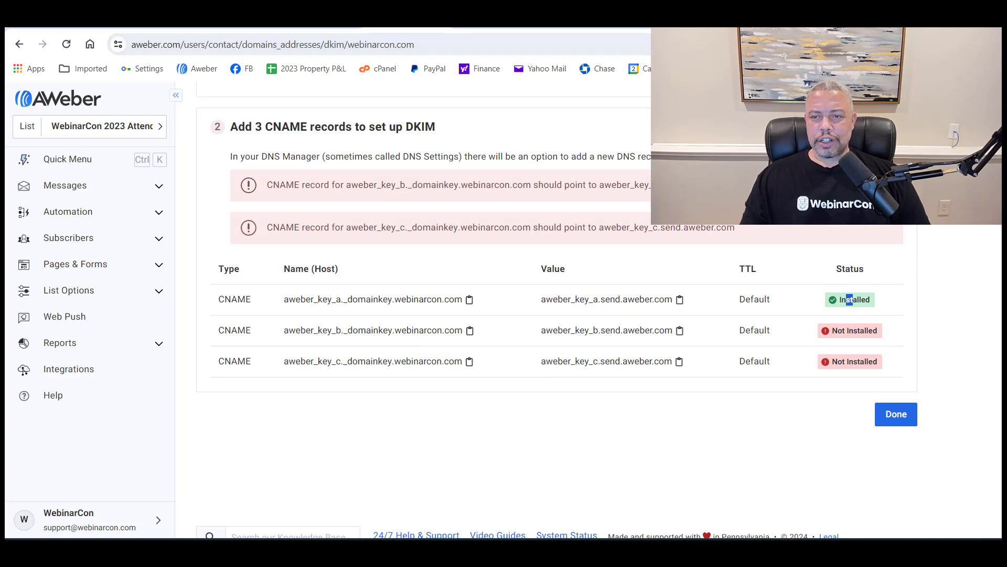
Start a second CNAME record for webinarcon.com in cPanel and fill its Name with aweber_key_b._domainkey.webinarcon.com copied from AWeber.
{"action": "key", "text": "ctrl+Tab"}
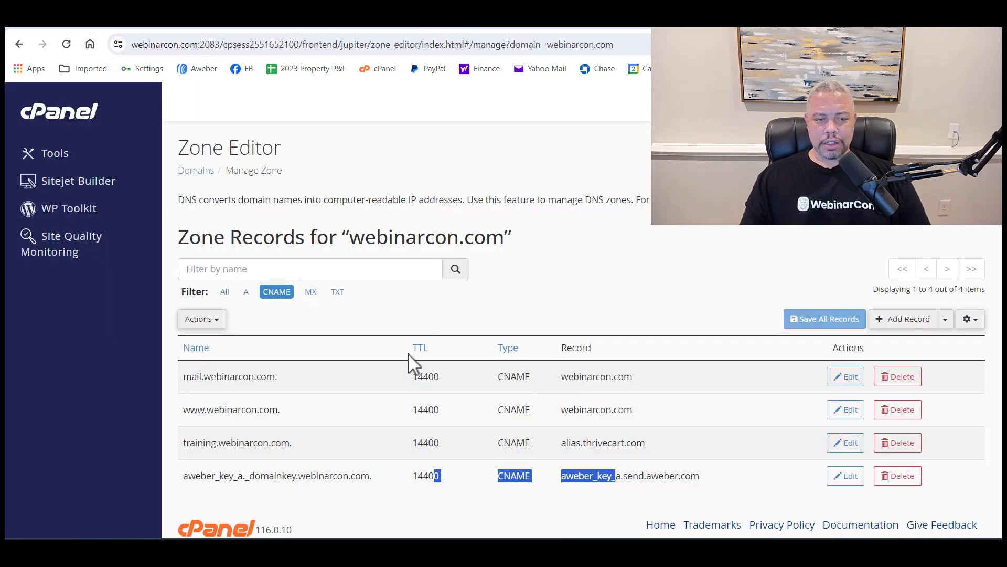
{"action": "left_click", "coordinate": [18, 44]}
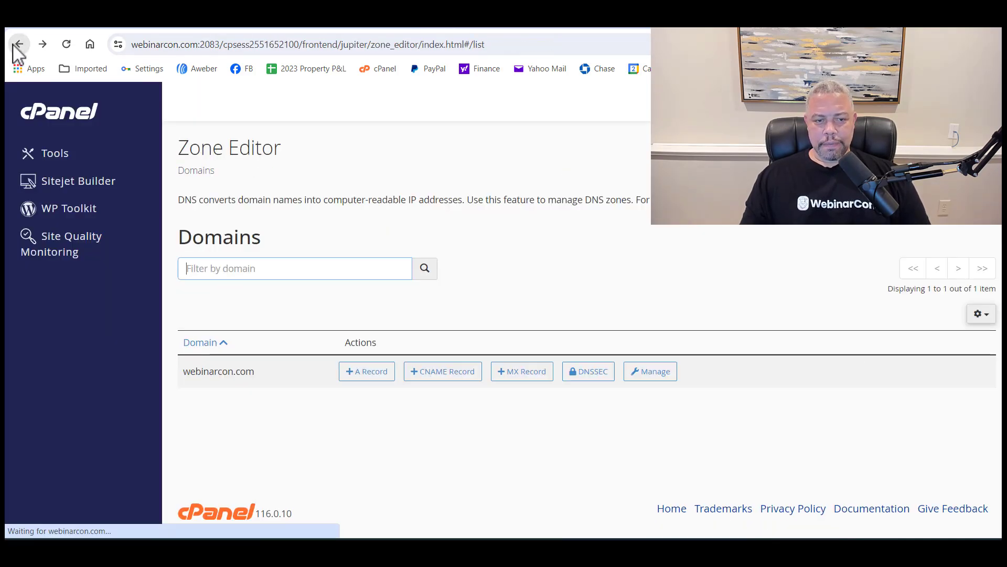
{"action": "left_click", "coordinate": [454, 372]}
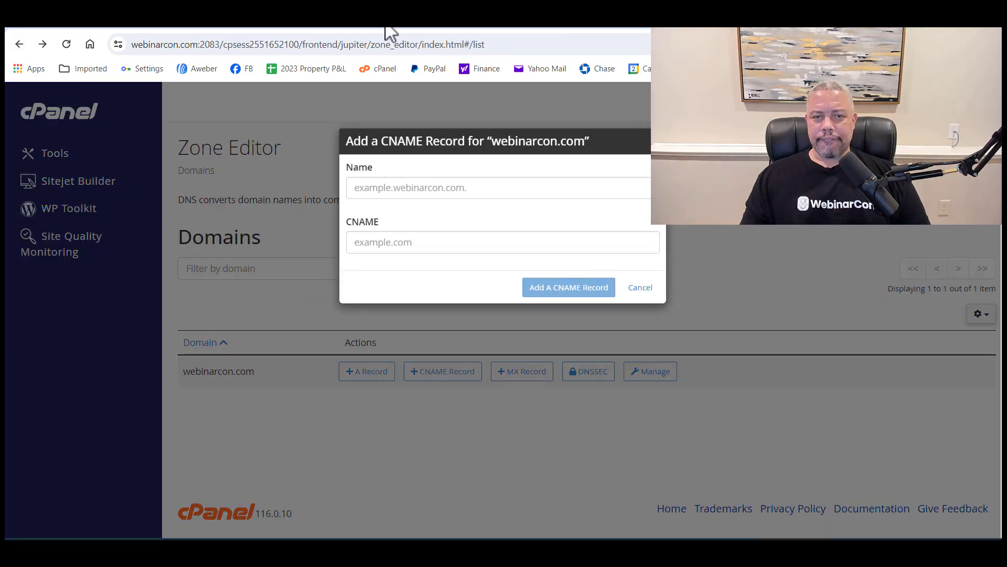
{"action": "left_click", "coordinate": [393, 31]}
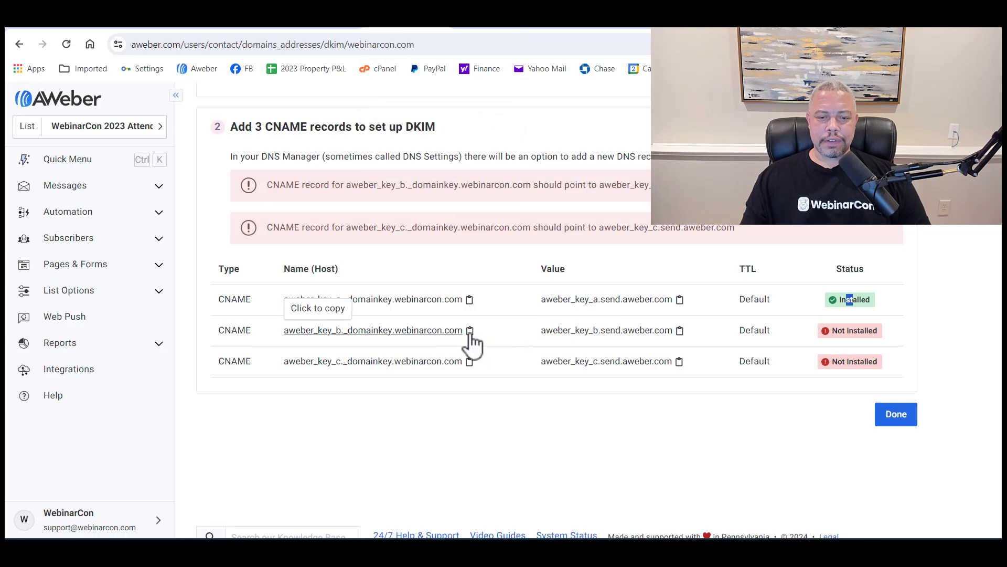
{"action": "key", "text": "ctrl+Tab"}
{"action": "left_click", "coordinate": [450, 192]}
{"action": "right_click", "coordinate": [450, 195]}
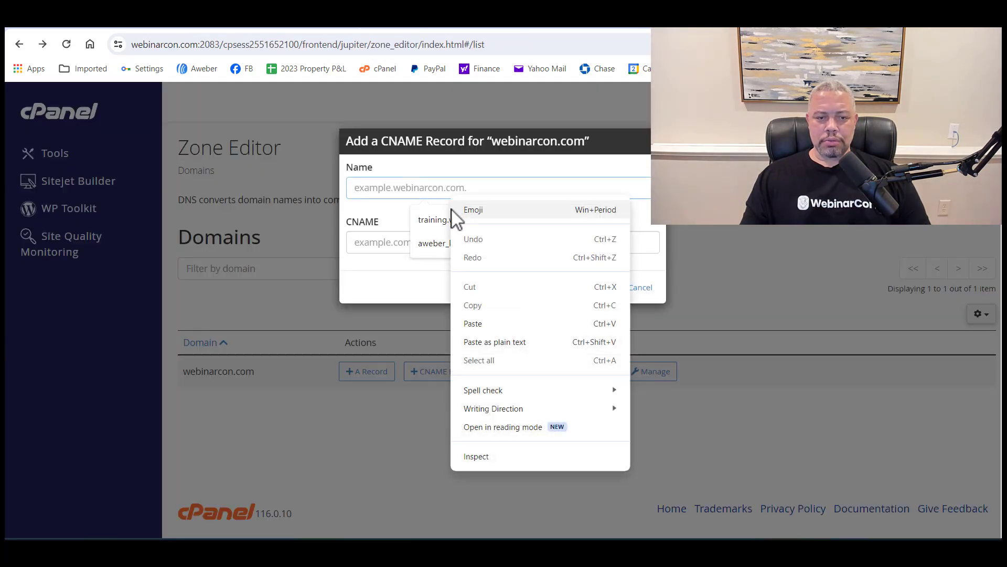
{"action": "left_click", "coordinate": [485, 341]}
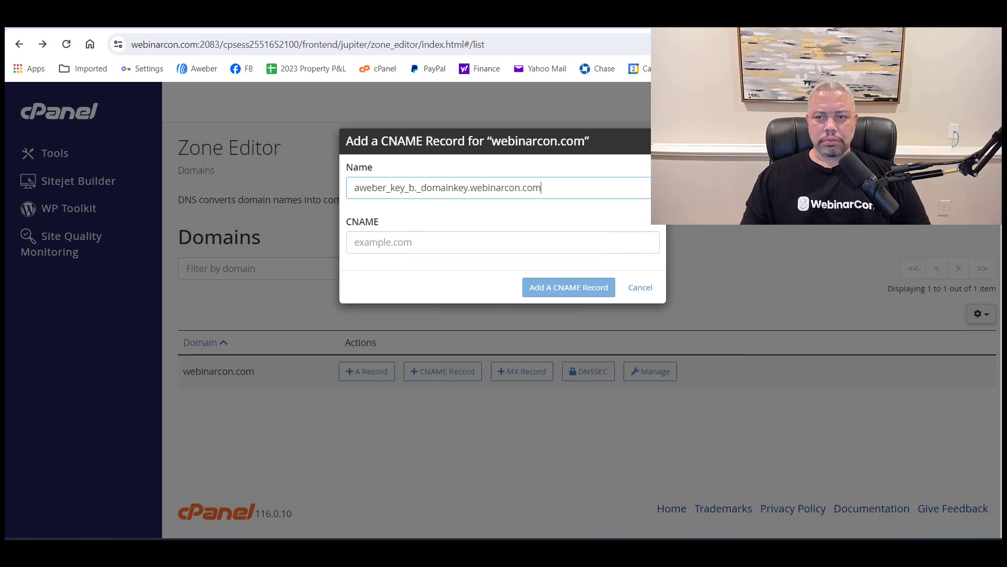
Set the record's CNAME to aweber_key_b.send.aweber.com, copied from AWeber, and add the record to the zone.
{"action": "left_click", "coordinate": [425, 26]}
{"action": "left_click", "coordinate": [680, 331]}
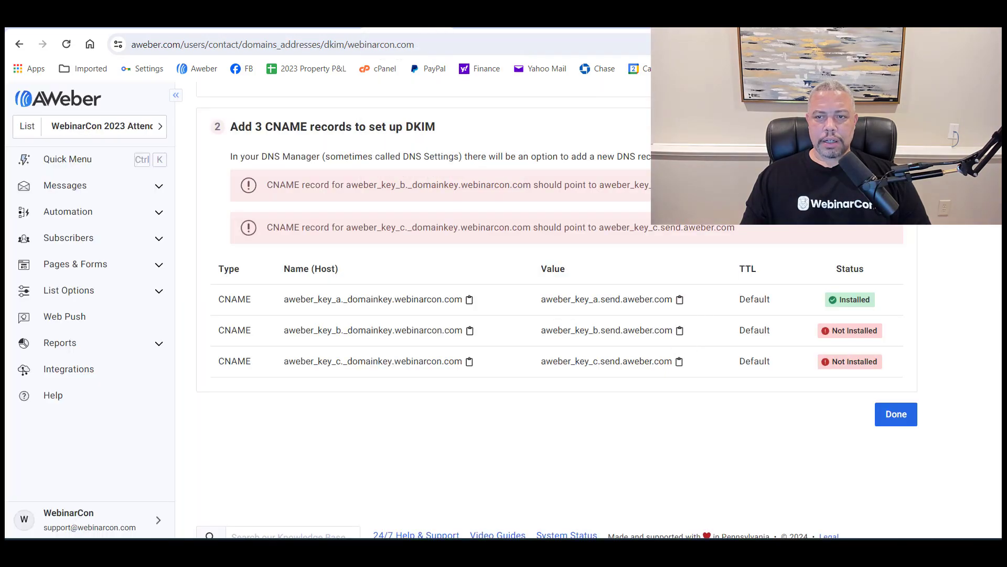
{"action": "key", "text": "ctrl+Tab"}
{"action": "left_click", "coordinate": [436, 238]}
{"action": "right_click", "coordinate": [436, 240]}
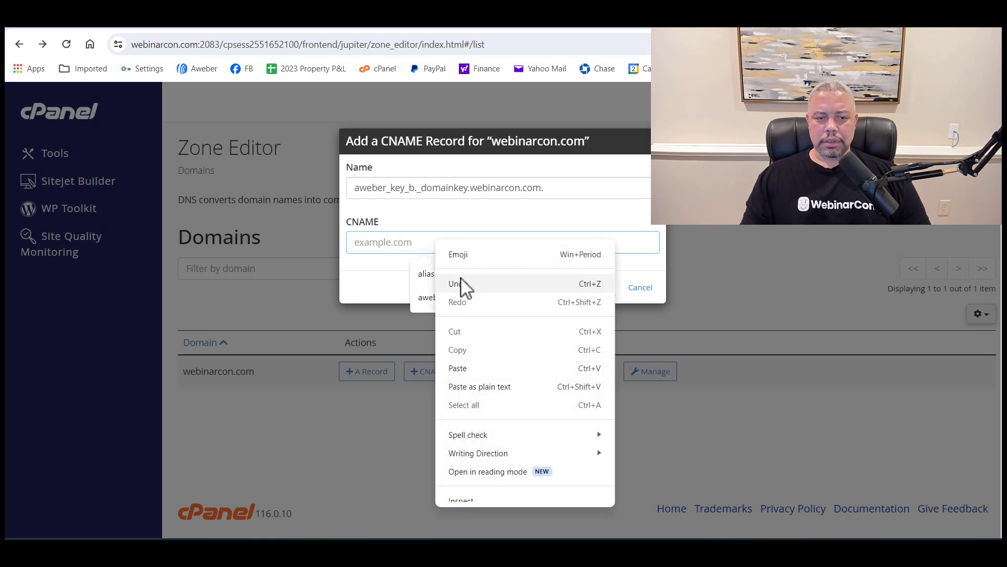
{"action": "left_click", "coordinate": [475, 386]}
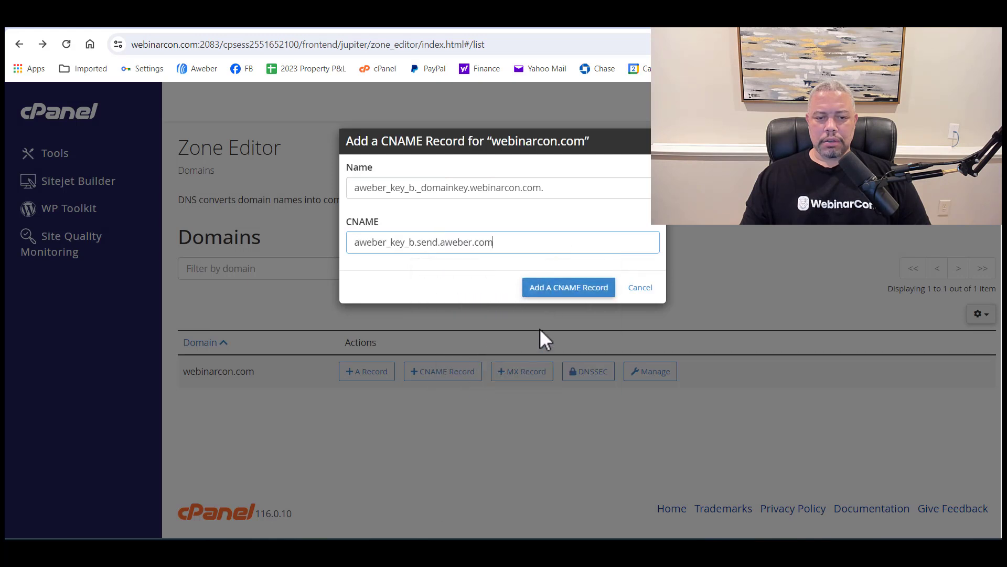
{"action": "left_click", "coordinate": [569, 304]}
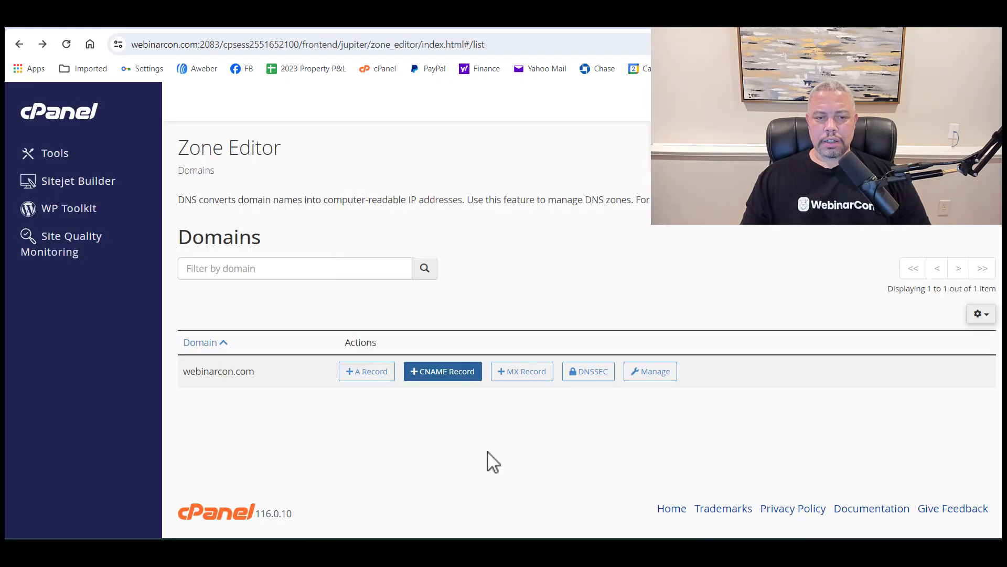
Start a third CNAME record for webinarcon.com and fill its Name with aweber_key_c._domainkey.webinarcon.com copied from AWeber.
{"action": "left_click", "coordinate": [443, 371]}
{"action": "left_click", "coordinate": [422, 23]}
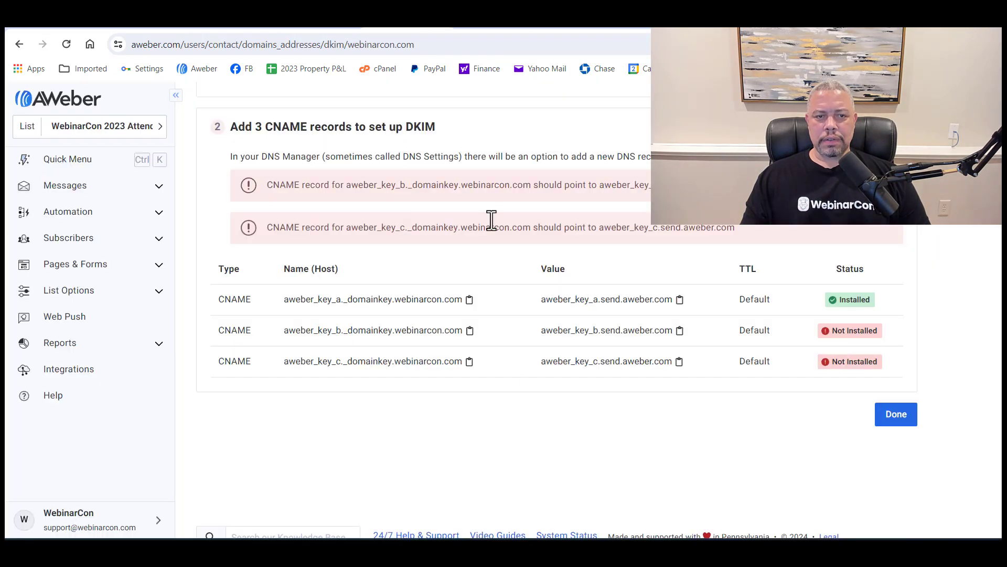
{"action": "left_click", "coordinate": [464, 362]}
{"action": "key", "text": "ctrl+Tab"}
{"action": "left_click", "coordinate": [445, 189]}
{"action": "right_click", "coordinate": [443, 195]}
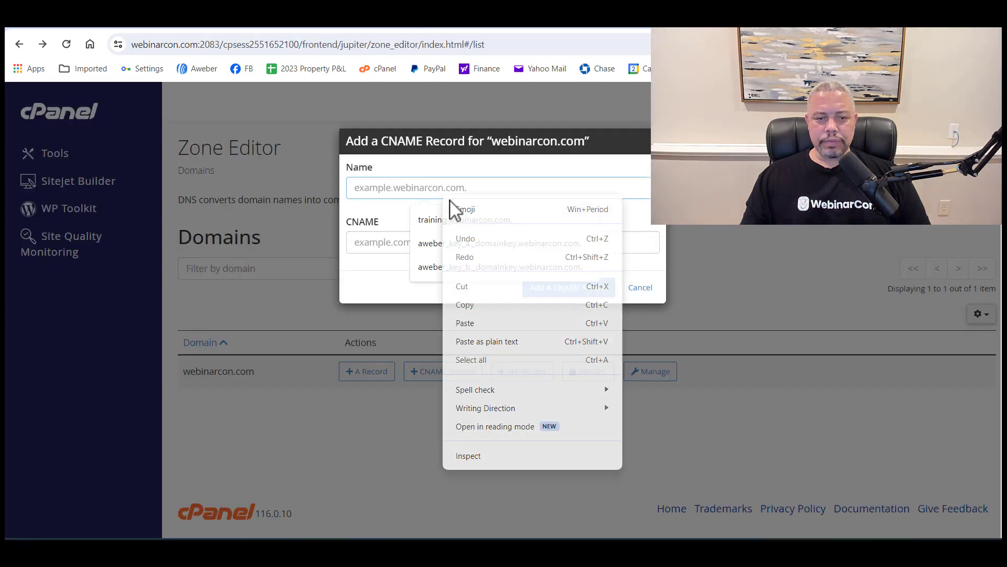
{"action": "left_click", "coordinate": [488, 344]}
Set the record's CNAME to aweber_key_c.send.aweber.com, copied from AWeber, and add the record to the zone.
{"action": "left_click", "coordinate": [400, 27]}
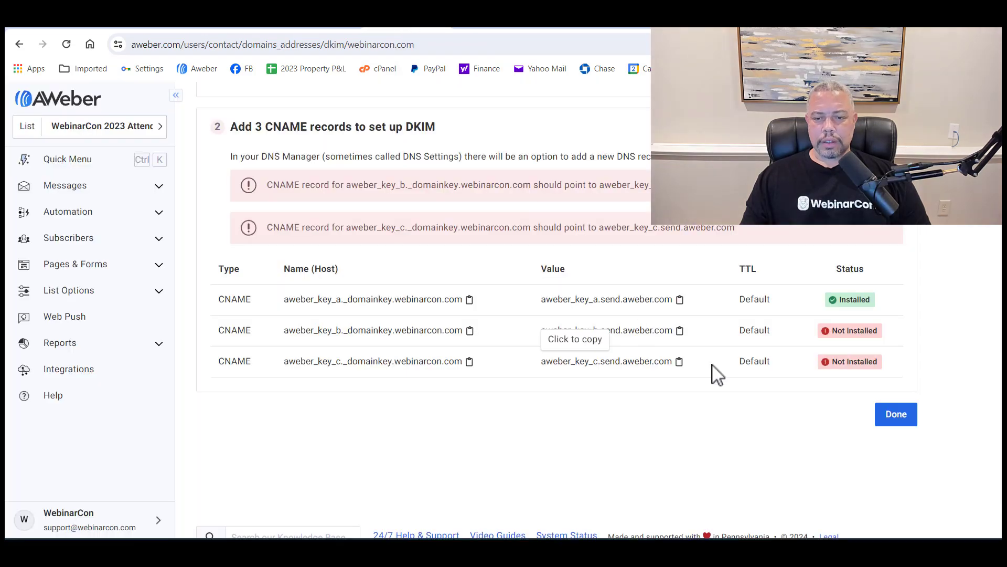
{"action": "left_click", "coordinate": [678, 363]}
{"action": "key", "text": "ctrl+Tab"}
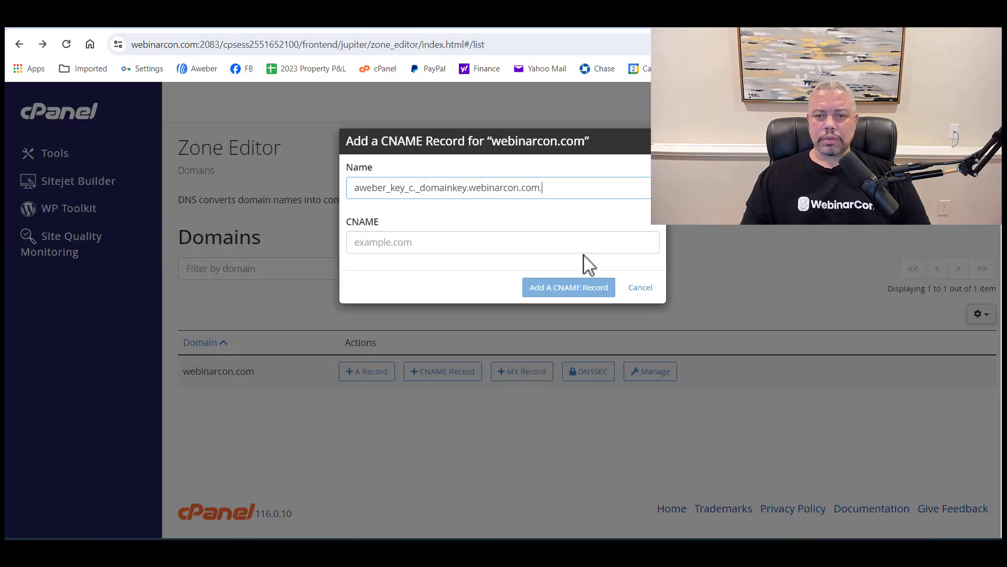
{"action": "right_click", "coordinate": [472, 232]}
{"action": "left_click", "coordinate": [521, 381]}
{"action": "left_click", "coordinate": [553, 288]}
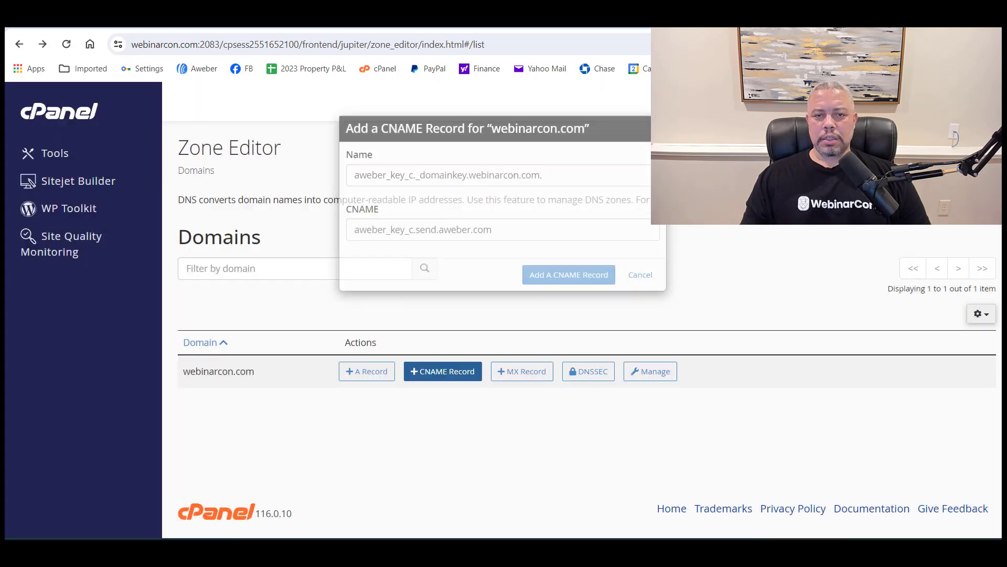
Switch to AWeber and reload the DKIM setup page to check the installation status of all three CNAME records.
{"action": "left_click", "coordinate": [415, 27]}
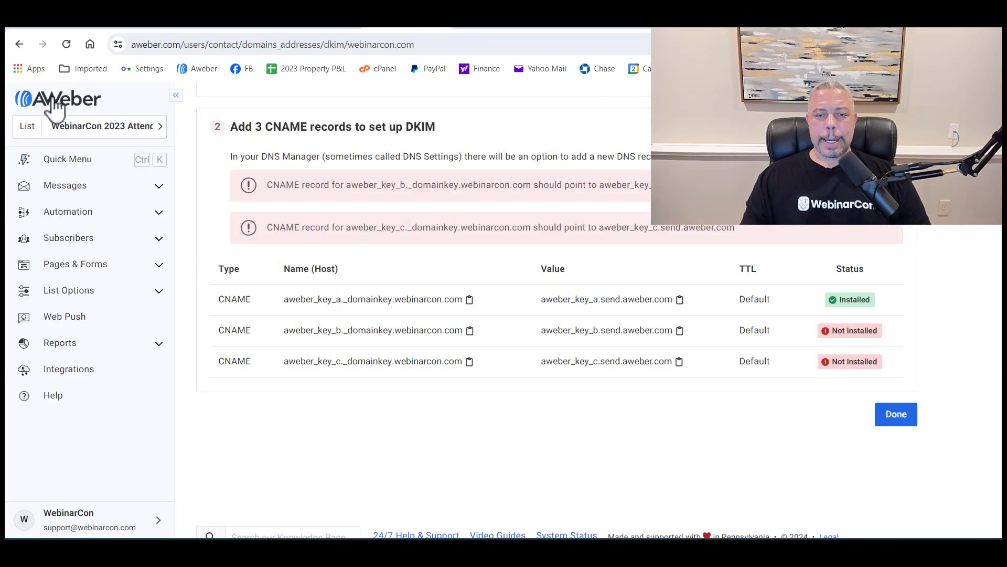
{"action": "left_click", "coordinate": [66, 44]}
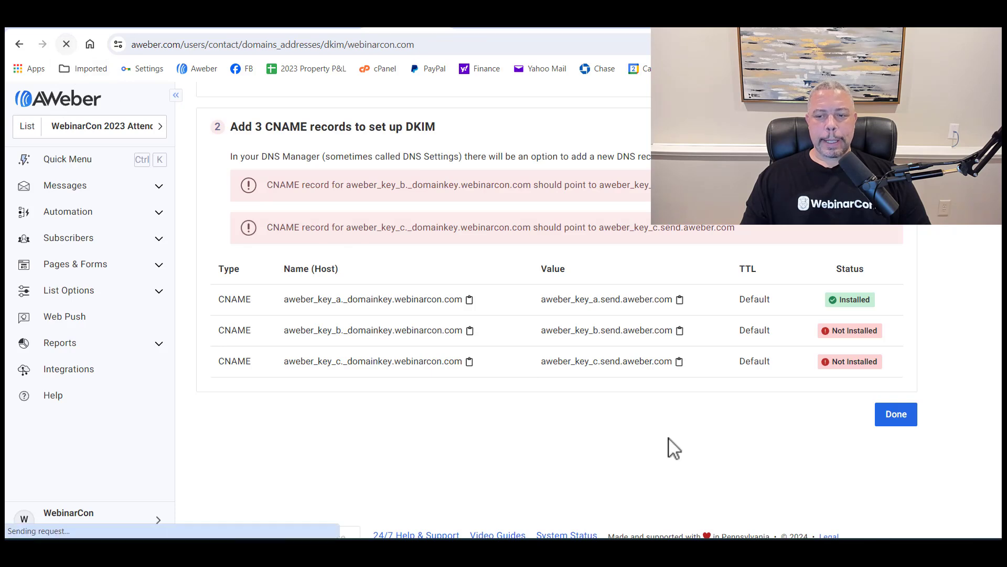
{"action": "scroll", "coordinate": [661, 357], "scroll_direction": "down", "scroll_amount": 3}
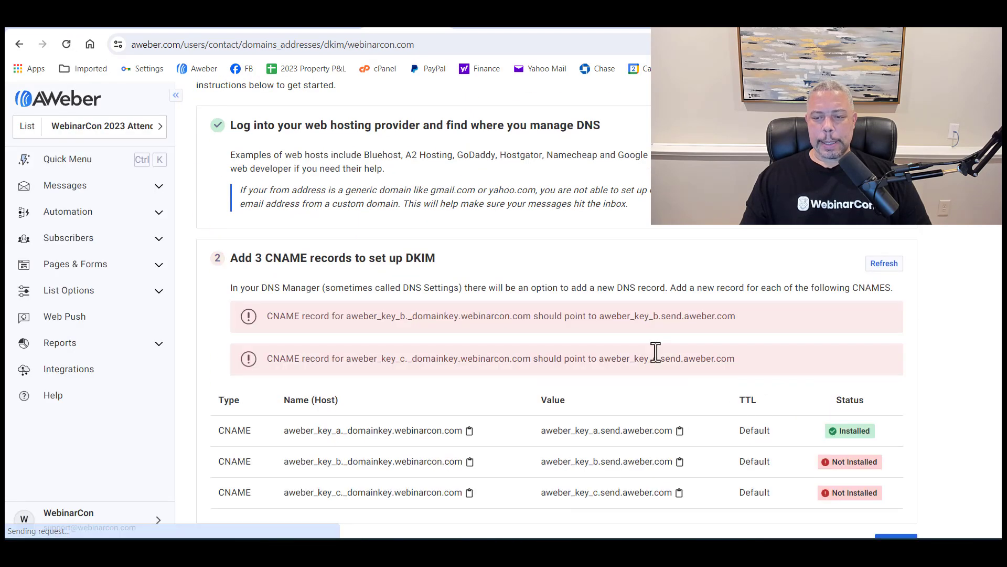
{"action": "left_click", "coordinate": [66, 44]}
{"action": "scroll", "coordinate": [473, 314], "scroll_direction": "down", "scroll_amount": 5}
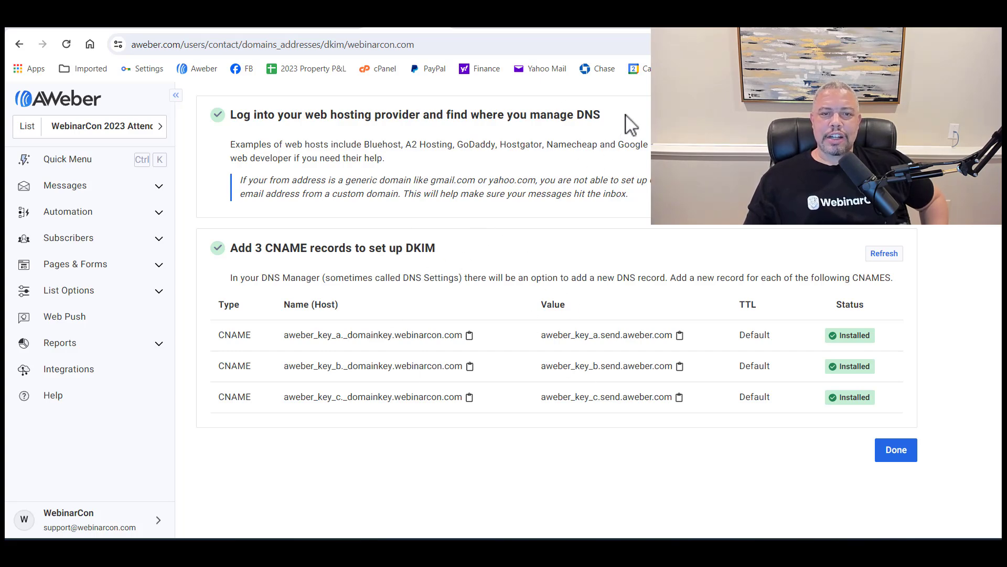
Switch to AWeber's sender requirements article and open its guide on setting up DMARC for Gmail and Yahoo Mail.
{"action": "key", "text": "ctrl+Tab"}
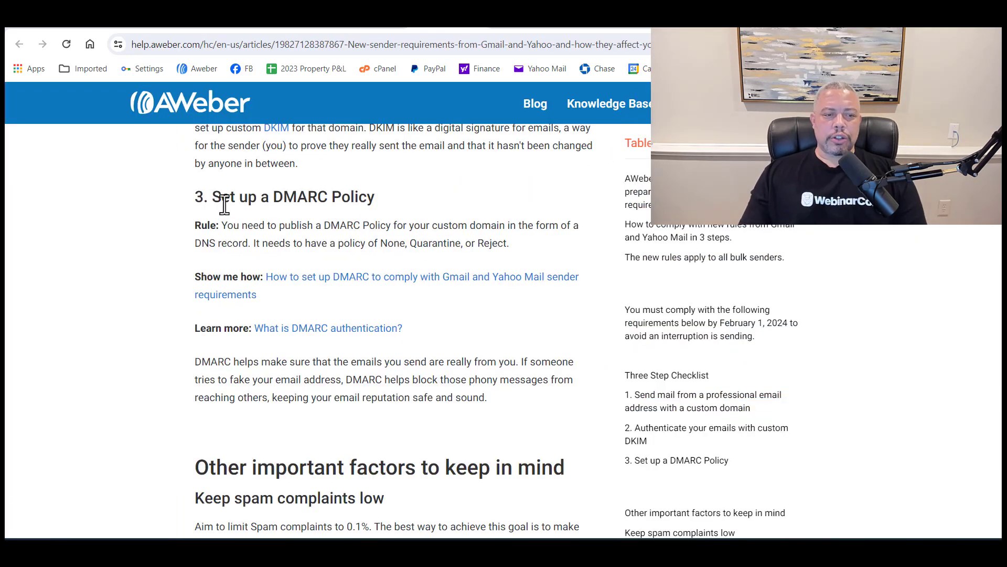
{"action": "left_click_drag", "start_coordinate": [221, 197], "coordinate": [374, 201]}
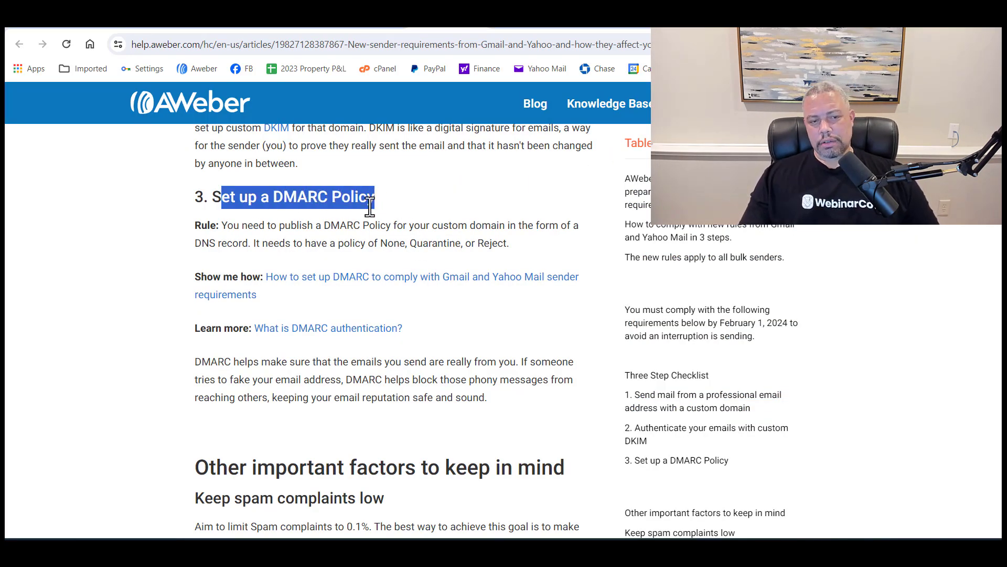
{"action": "left_click", "coordinate": [147, 256]}
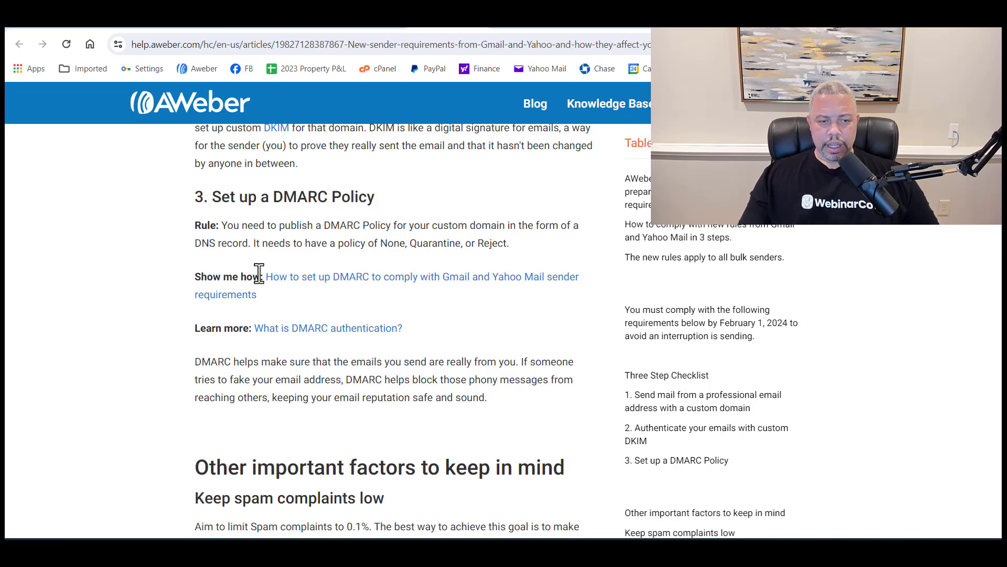
{"action": "left_click", "coordinate": [316, 291]}
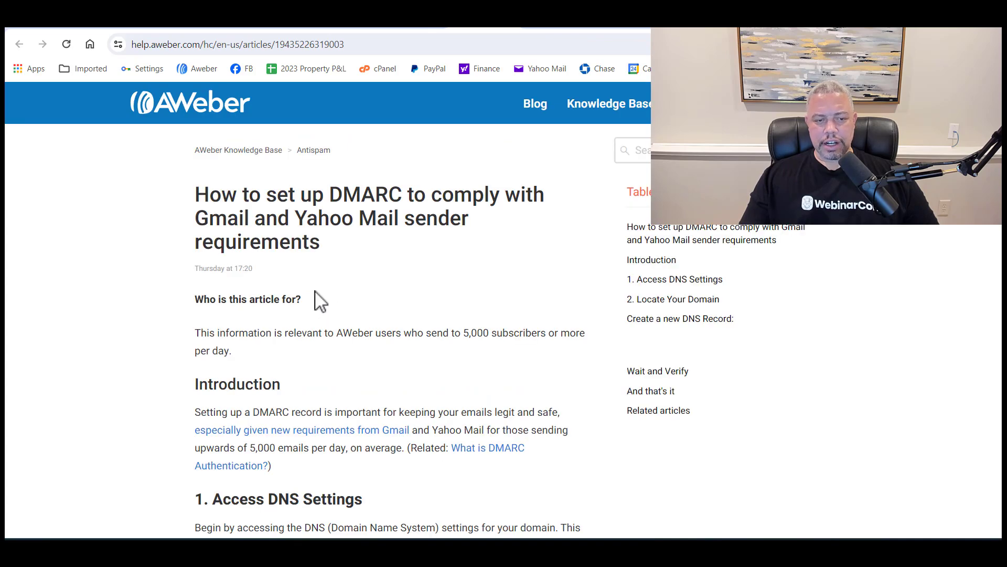
Read the DMARC guide's instructions for creating the DNS record, examining the TXT type, value and _dmarc name.
{"action": "scroll", "coordinate": [317, 299], "scroll_direction": "down", "scroll_amount": 1}
{"action": "scroll", "coordinate": [316, 293], "scroll_direction": "down", "scroll_amount": 1}
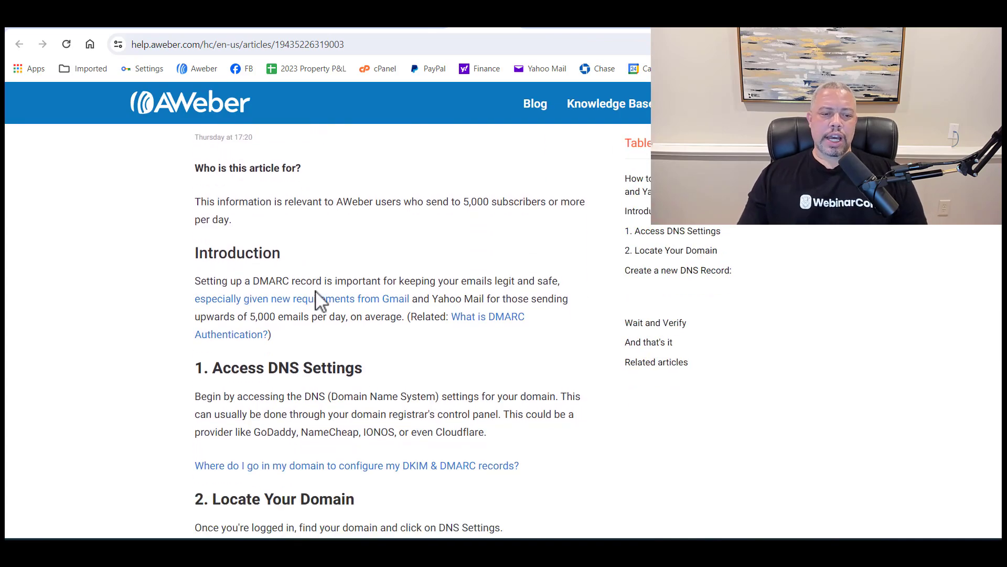
{"action": "scroll", "coordinate": [318, 299], "scroll_direction": "down", "scroll_amount": 5}
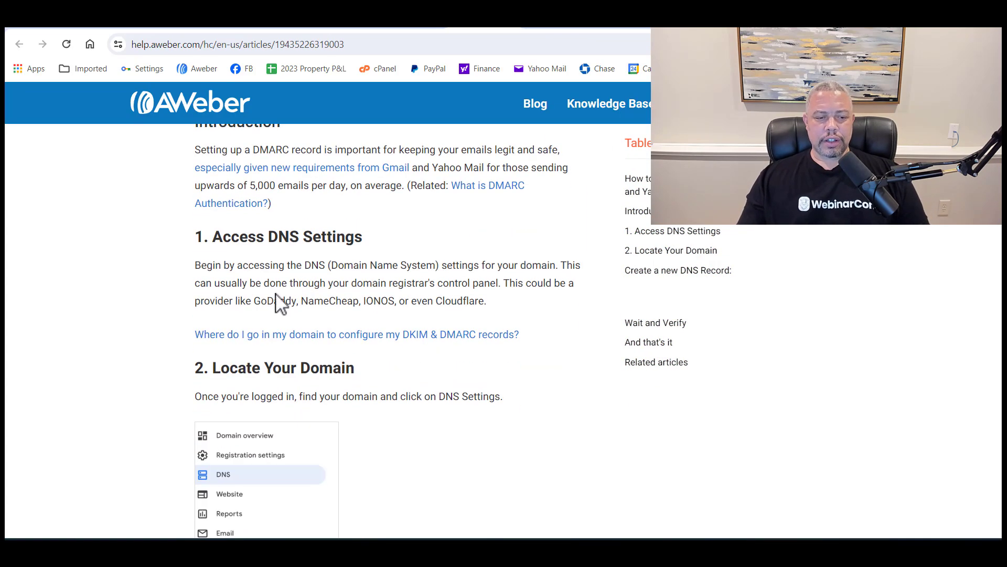
{"action": "scroll", "coordinate": [265, 302], "scroll_direction": "down", "scroll_amount": 2}
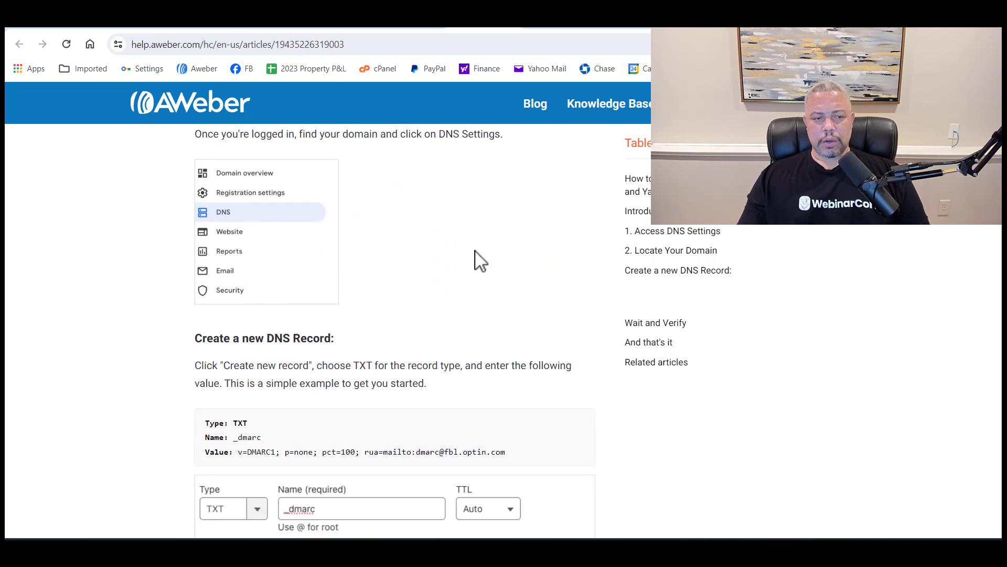
{"action": "scroll", "coordinate": [167, 347], "scroll_direction": "down", "scroll_amount": 1}
{"action": "scroll", "coordinate": [198, 341], "scroll_direction": "down", "scroll_amount": 1}
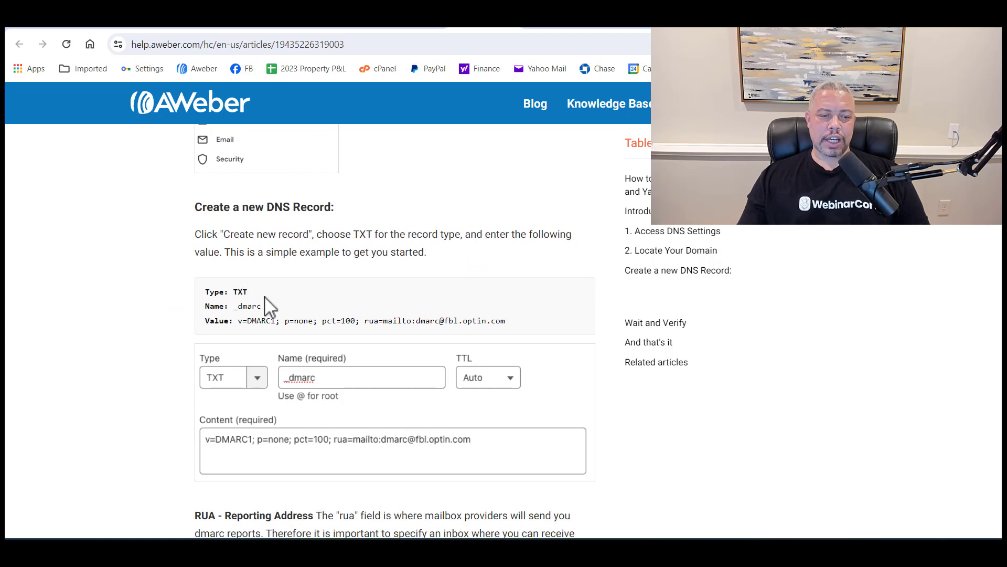
{"action": "left_click", "coordinate": [245, 298]}
{"action": "left_click_drag", "start_coordinate": [257, 320], "coordinate": [369, 320]}
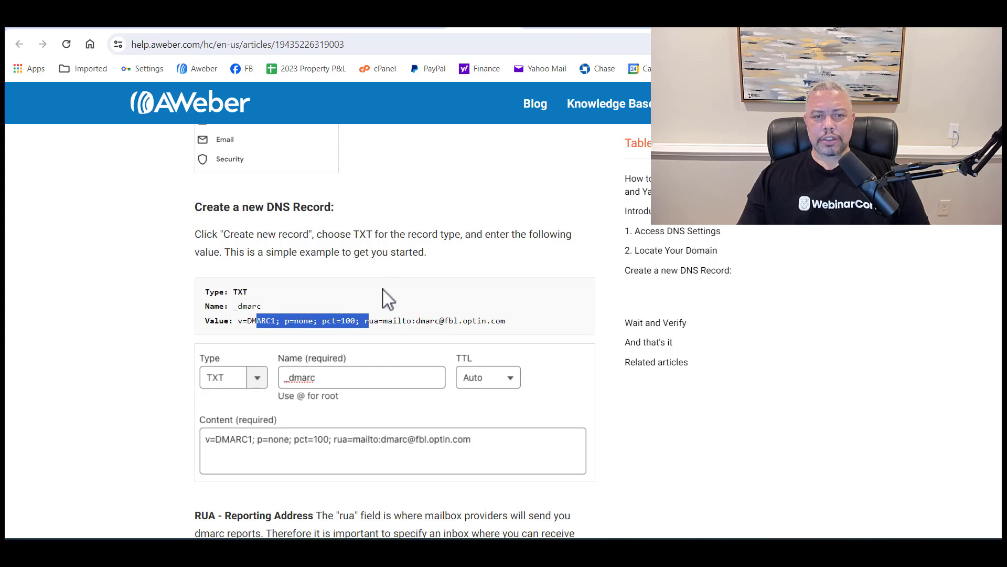
{"action": "left_click", "coordinate": [242, 306]}
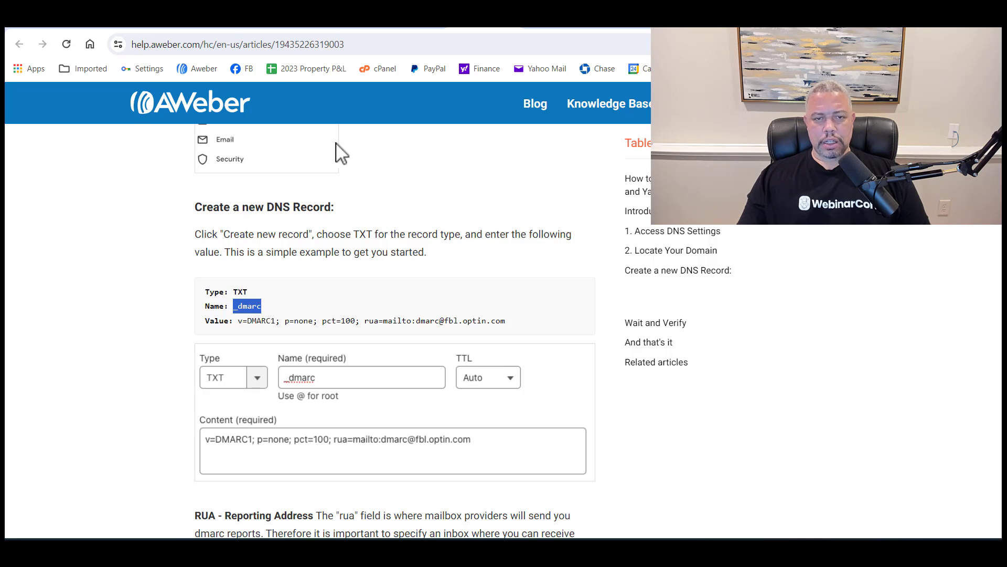
Switch to cPanel's Zone Editor and open the zone records of webinarcon.com for management.
{"action": "key", "text": "ctrl+Tab"}
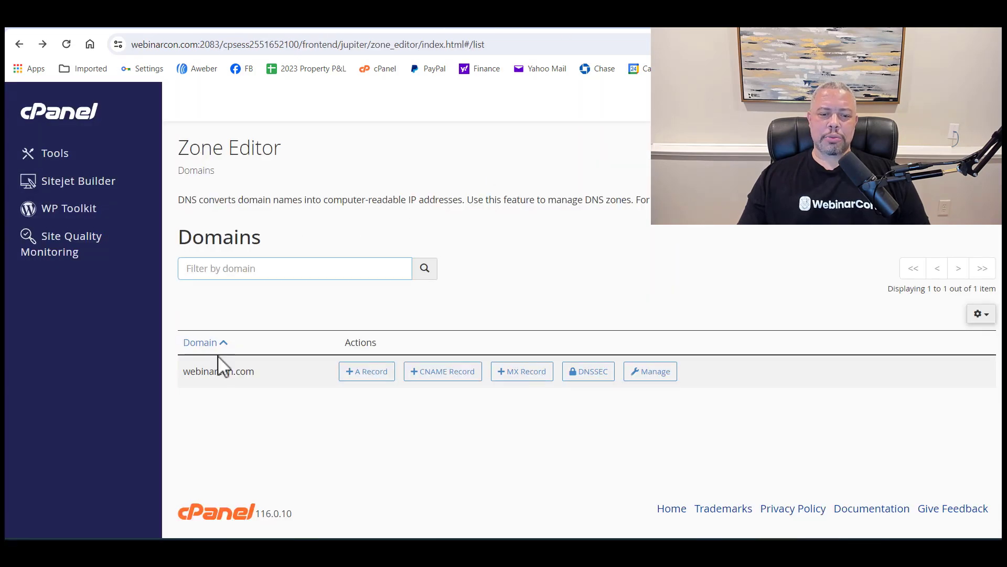
{"action": "left_click_drag", "start_coordinate": [218, 374], "coordinate": [241, 376]}
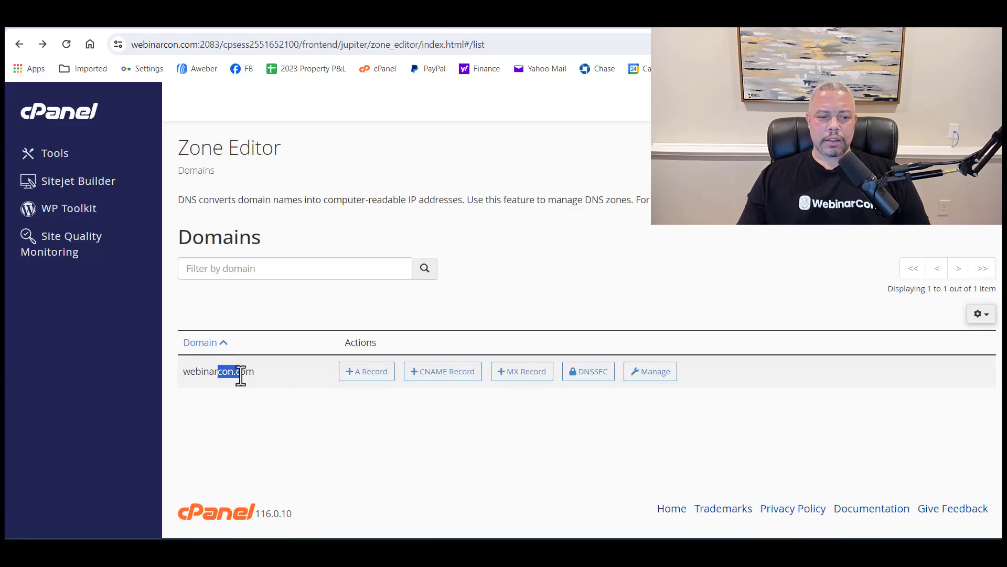
{"action": "left_click", "coordinate": [208, 376]}
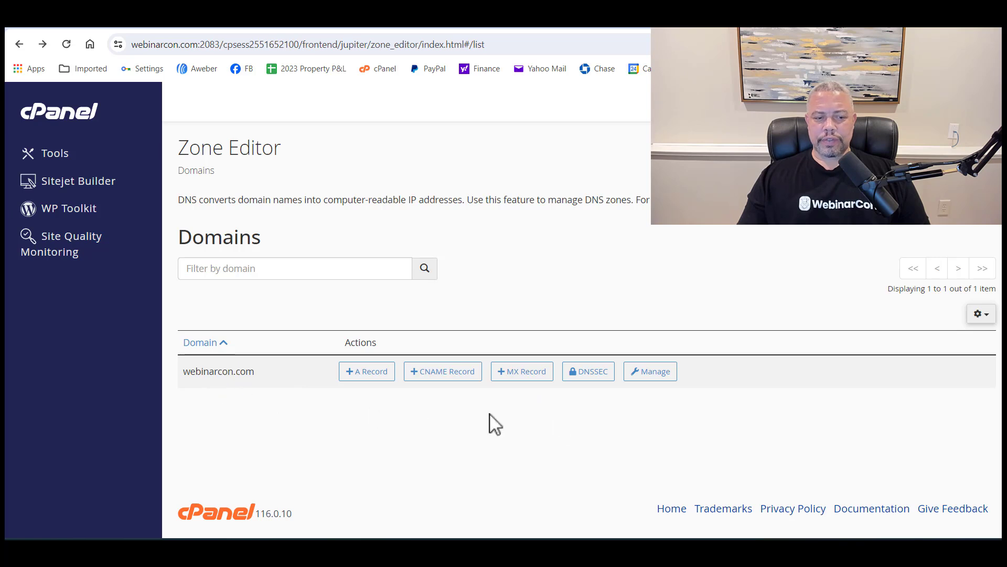
{"action": "left_click", "coordinate": [646, 378]}
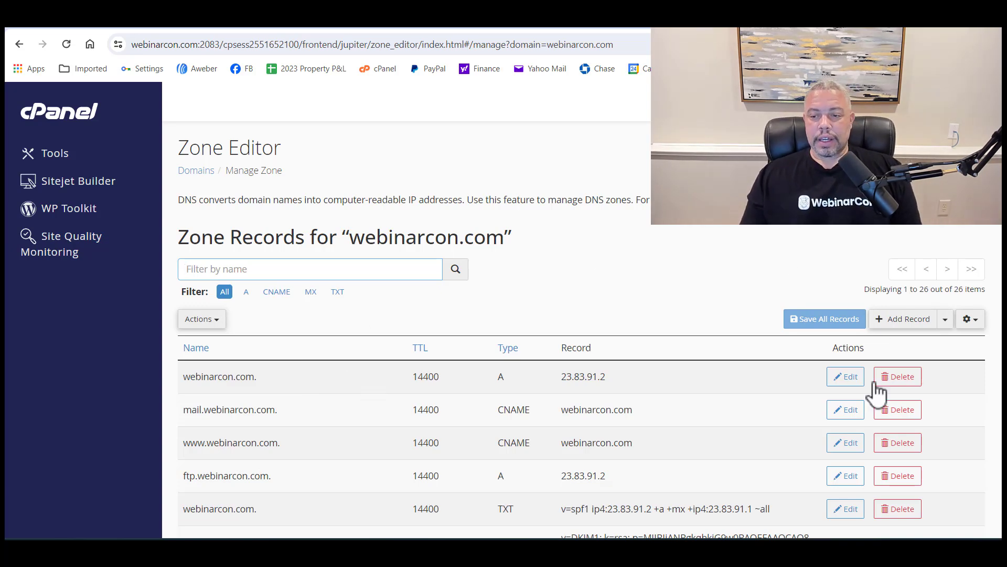
Start a new TXT record in the webinarcon.com zone and name it _dmarc.
{"action": "left_click", "coordinate": [945, 321]}
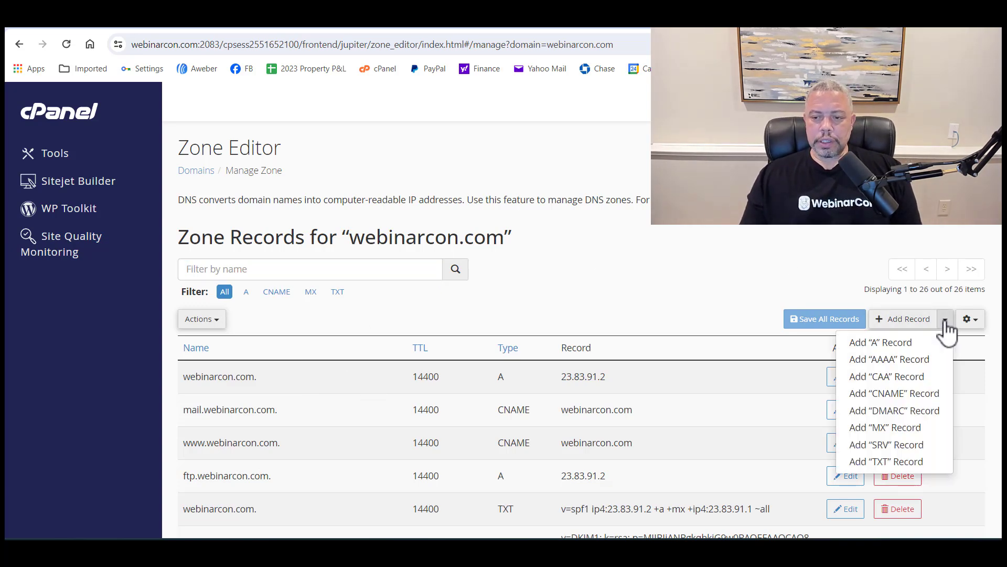
{"action": "left_click", "coordinate": [892, 463]}
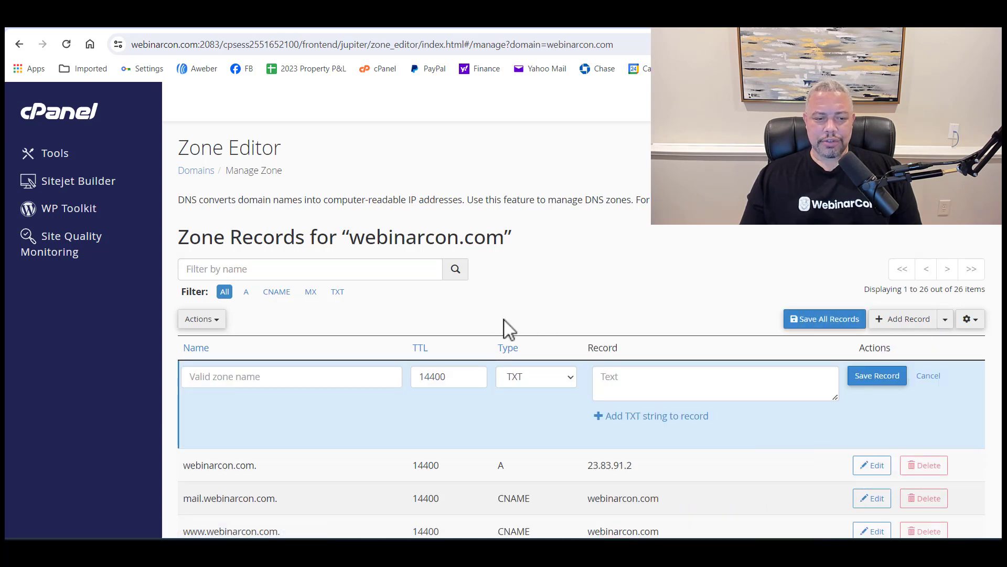
{"action": "left_click", "coordinate": [304, 378]}
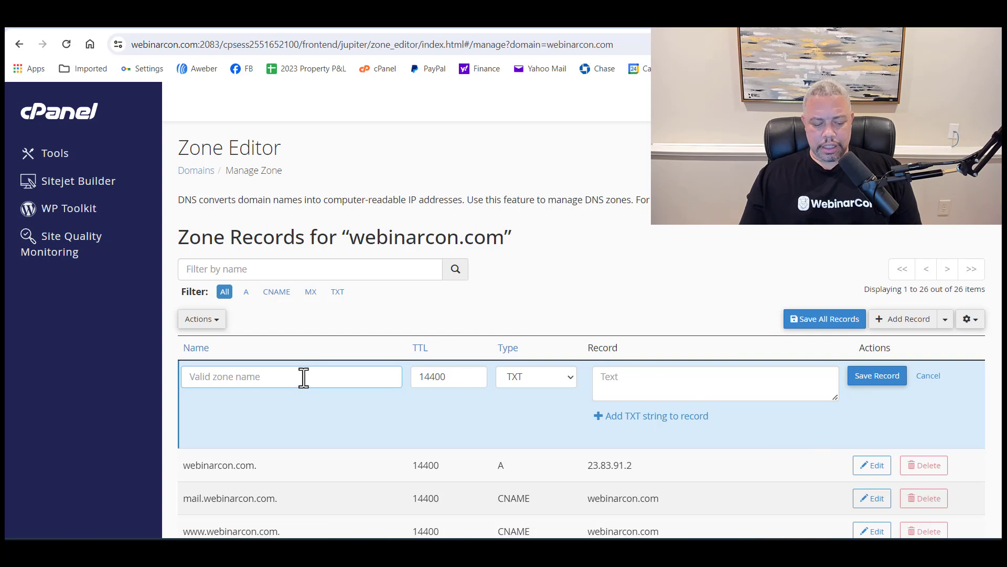
{"action": "type", "text": "_dmarc"}
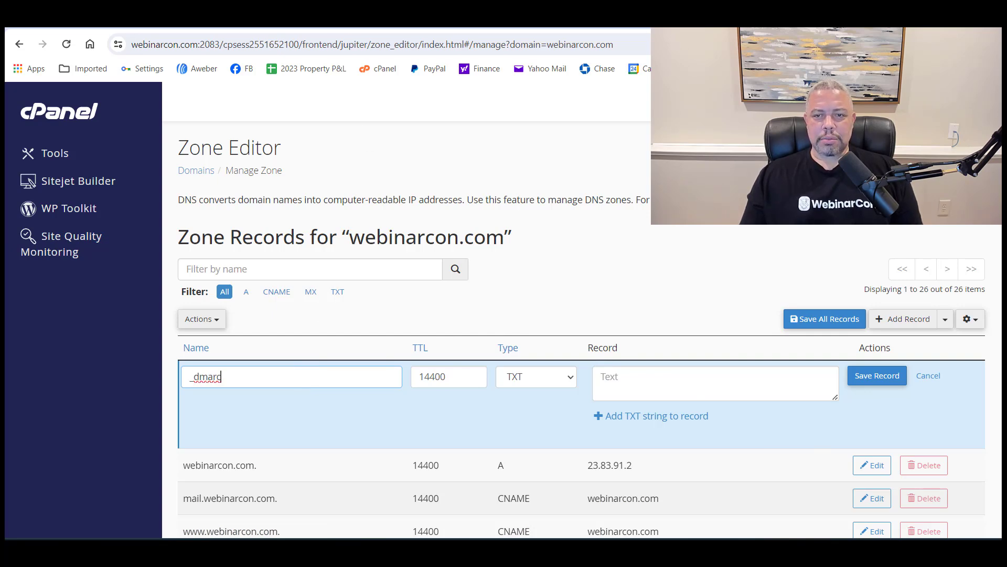
Switch to AWeber's DMARC setup guide and copy the full sample record value beginning with v=DMARC1.
{"action": "left_click", "coordinate": [337, 26]}
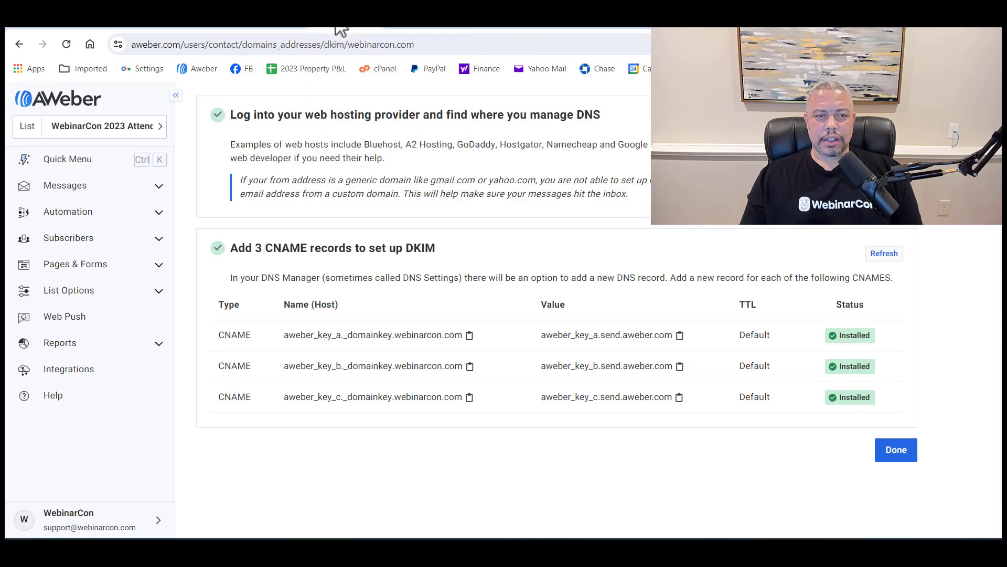
{"action": "left_click", "coordinate": [407, 27]}
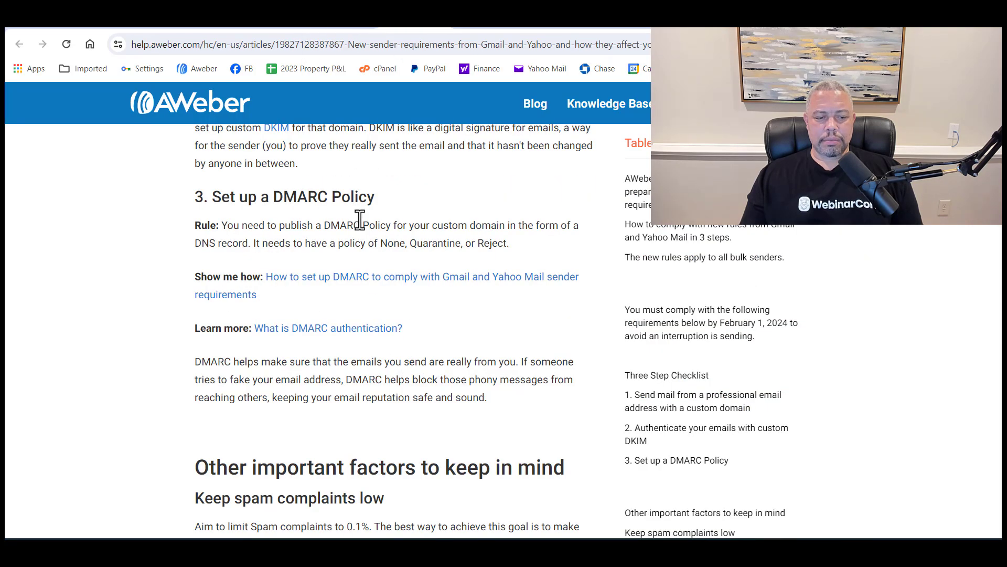
{"action": "left_click", "coordinate": [482, 30]}
{"action": "scroll", "coordinate": [335, 349], "scroll_direction": "down", "scroll_amount": 1}
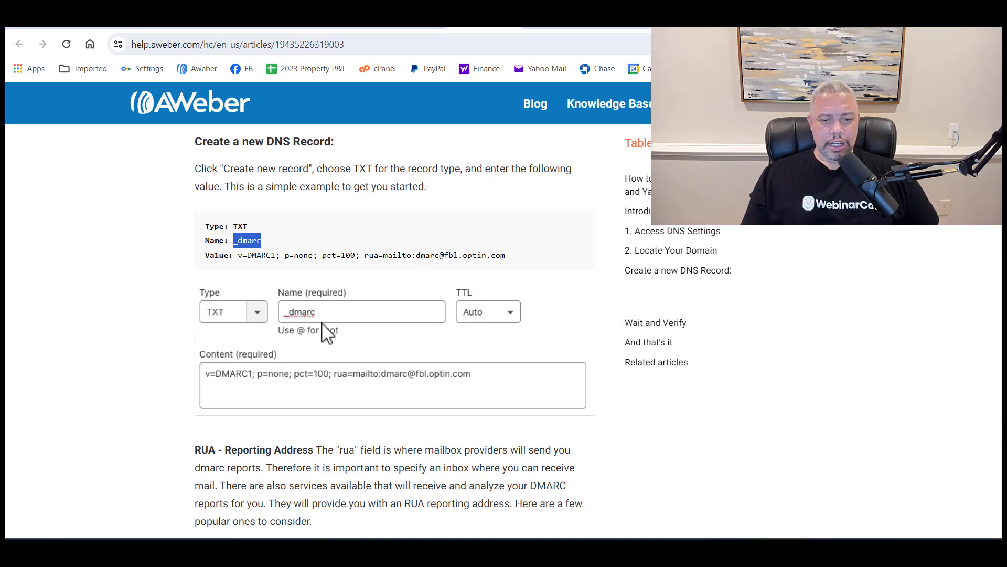
{"action": "scroll", "coordinate": [326, 333], "scroll_direction": "up", "scroll_amount": 1}
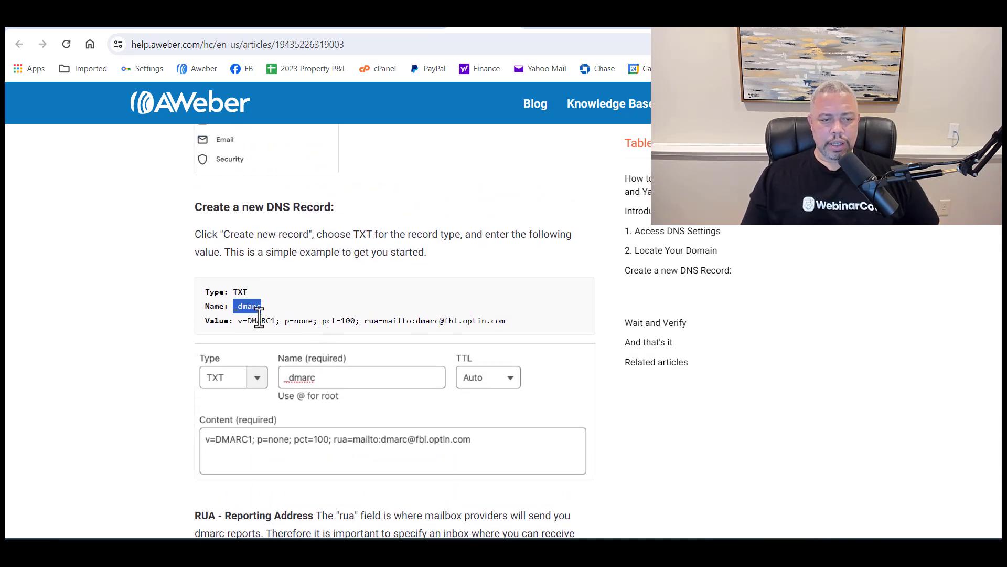
{"action": "left_click_drag", "start_coordinate": [238, 321], "coordinate": [501, 341]}
{"action": "key", "text": "ctrl+c"}
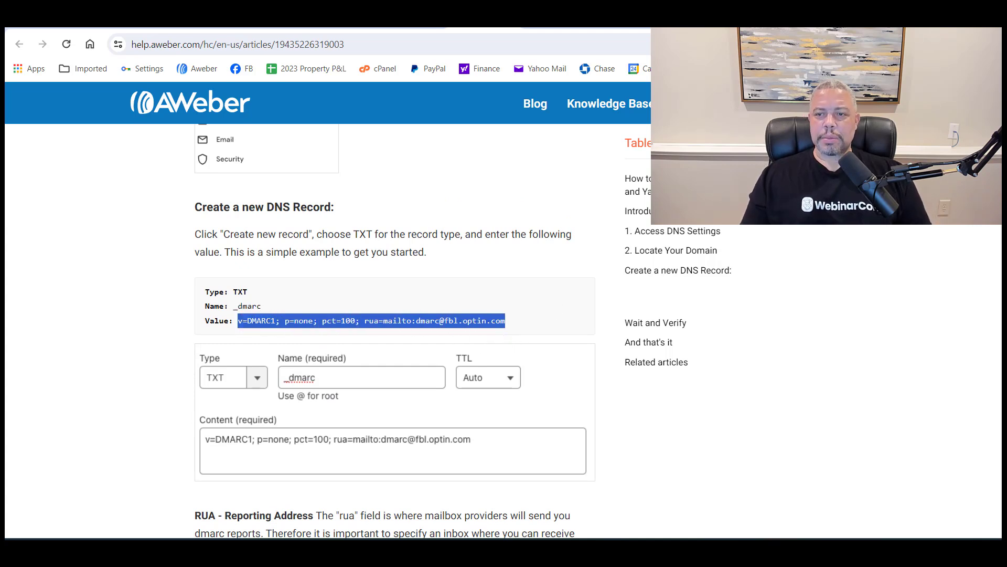
Switch to cPanel, paste the copied v=DMARC1; p=none; pct=100 value with its rua address as the TXT record's text, and save the record.
{"action": "key", "text": "ctrl+Tab"}
{"action": "left_click", "coordinate": [640, 378]}
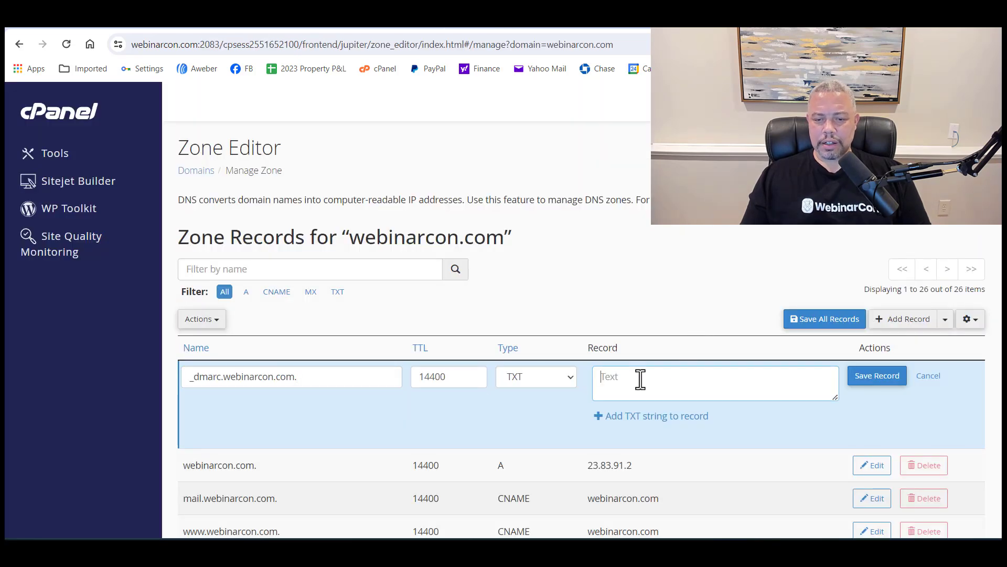
{"action": "key", "text": "ctrl+v"}
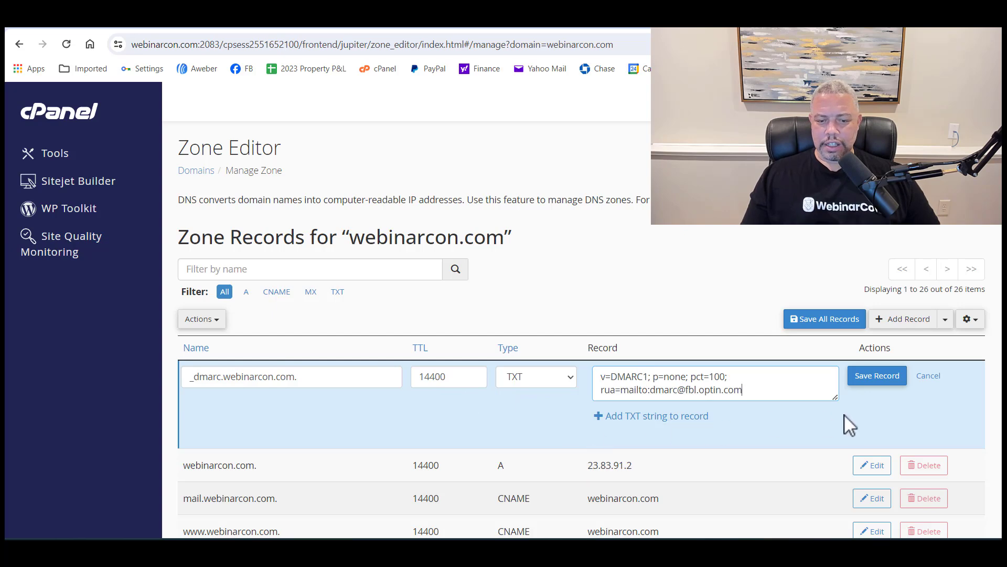
{"action": "left_click", "coordinate": [875, 383]}
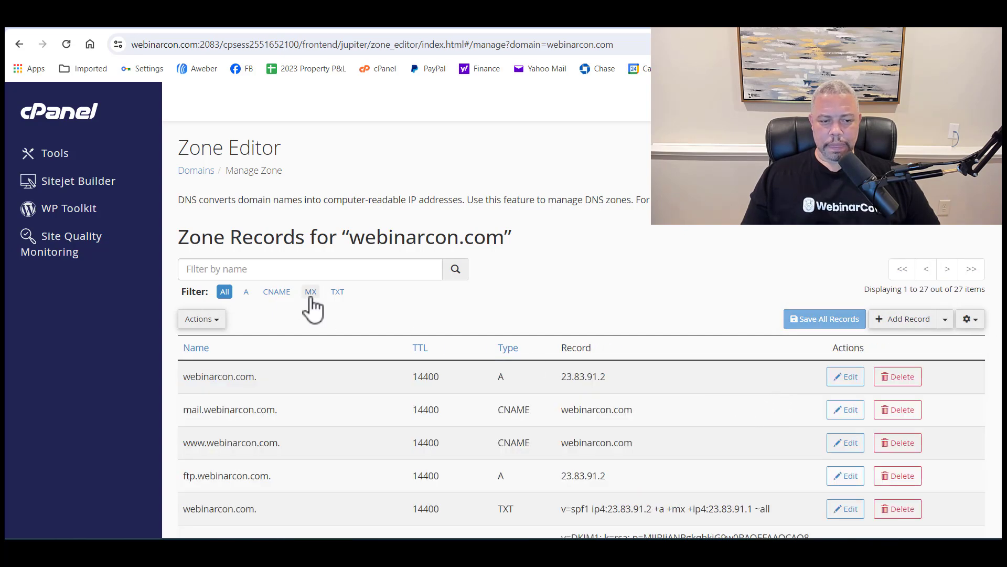
Filter the zone records to TXT and check the newly added _dmarc.webinarcon.com entry.
{"action": "left_click", "coordinate": [337, 293]}
{"action": "scroll", "coordinate": [353, 404], "scroll_direction": "down", "scroll_amount": 4}
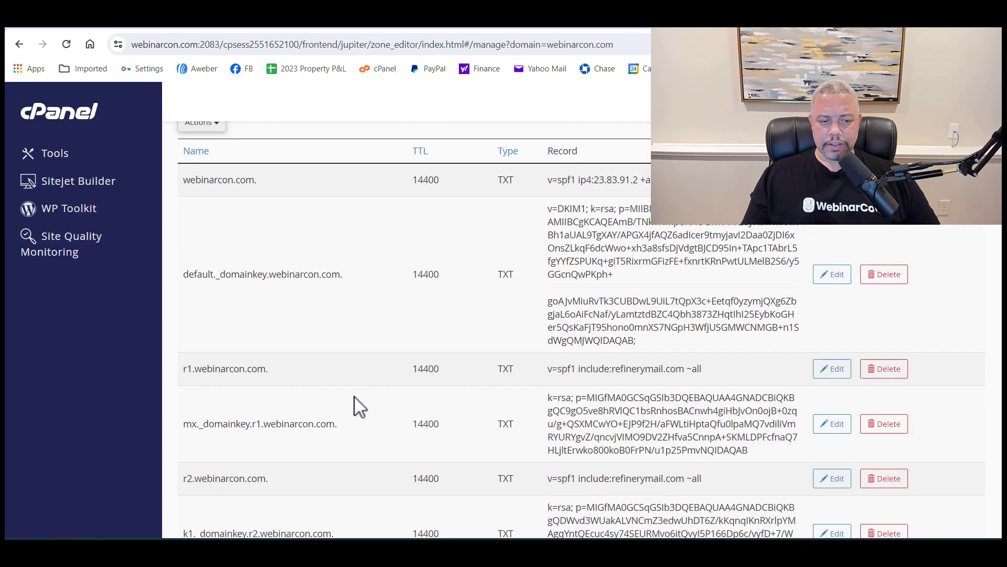
{"action": "scroll", "coordinate": [362, 406], "scroll_direction": "down", "scroll_amount": 5}
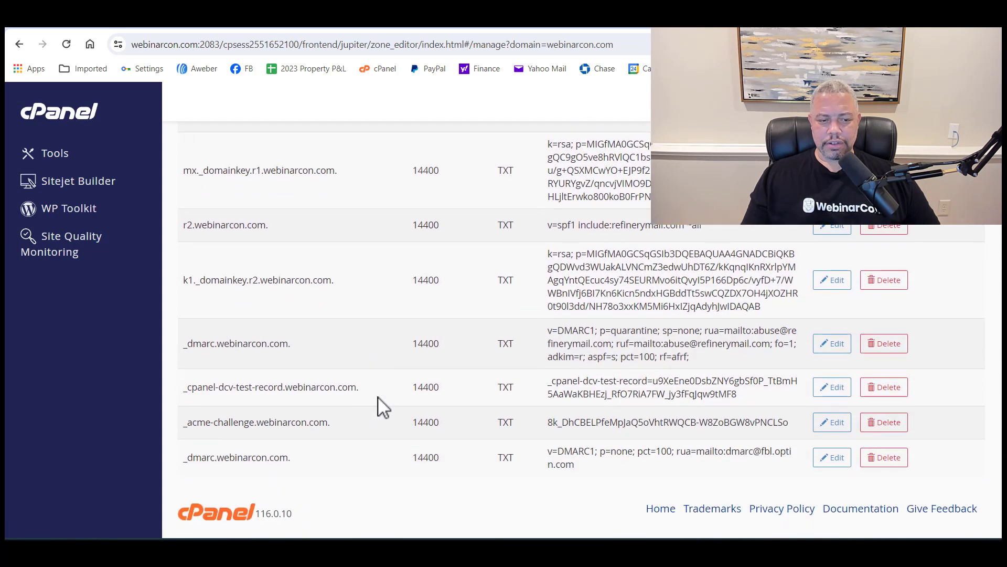
{"action": "left_click_drag", "start_coordinate": [221, 457], "coordinate": [569, 471]}
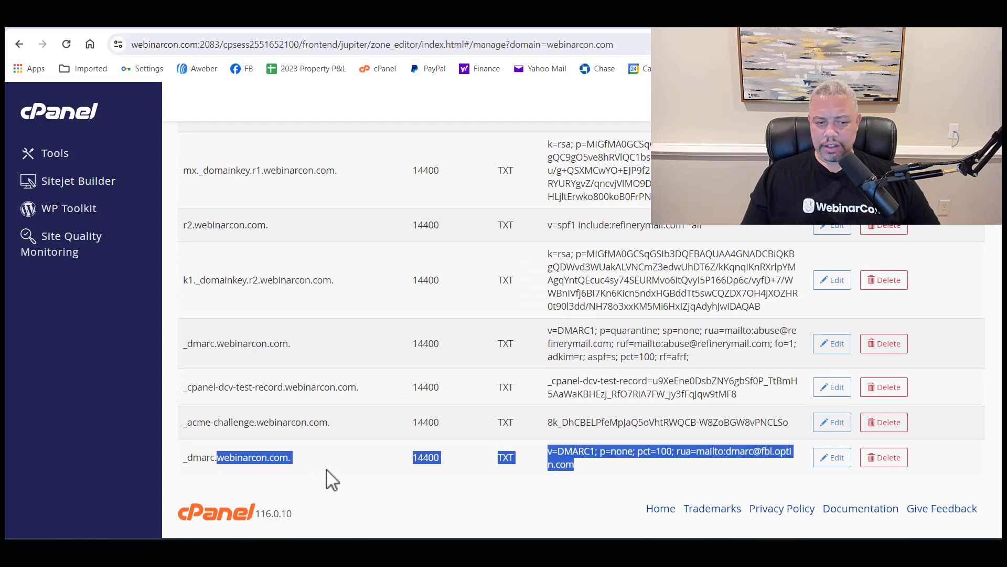
Switch to AWeber's DMARC guide and examine the rua reporting address in the sample value and its RUA explanation.
{"action": "left_click", "coordinate": [548, 27]}
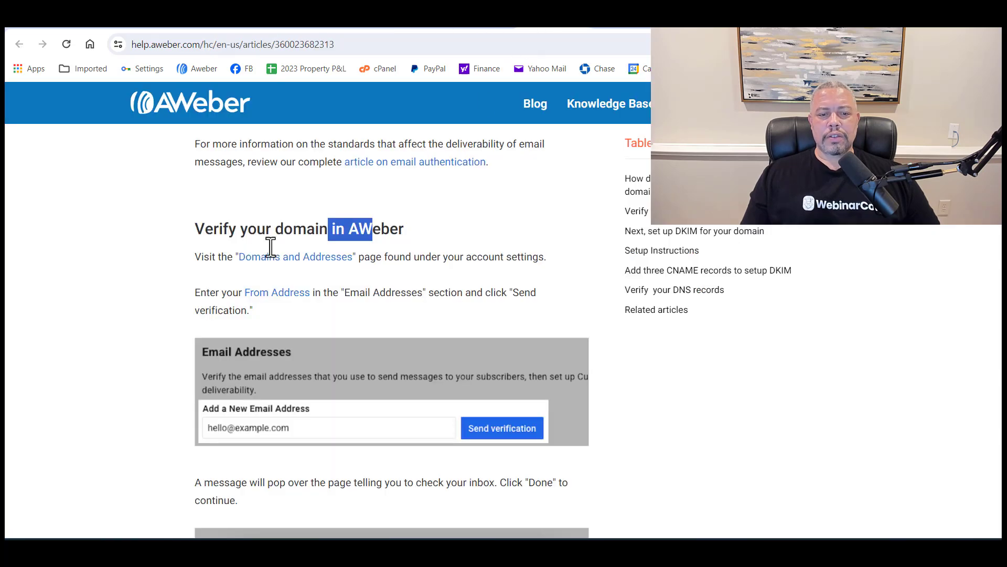
{"action": "left_click", "coordinate": [96, 263]}
{"action": "scroll", "coordinate": [145, 276], "scroll_direction": "down", "scroll_amount": 1}
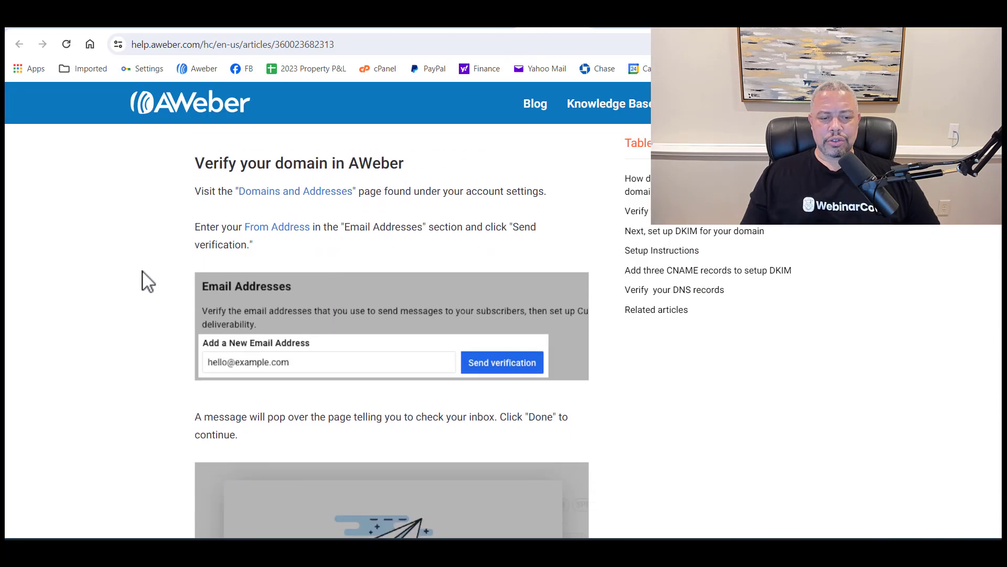
{"action": "left_click", "coordinate": [490, 31]}
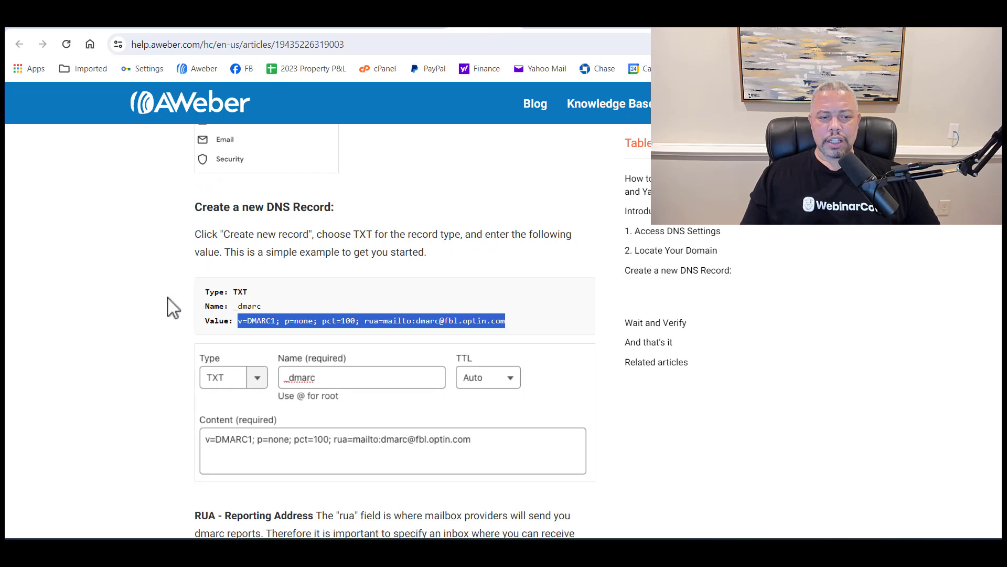
{"action": "scroll", "coordinate": [169, 298], "scroll_direction": "down", "scroll_amount": 3}
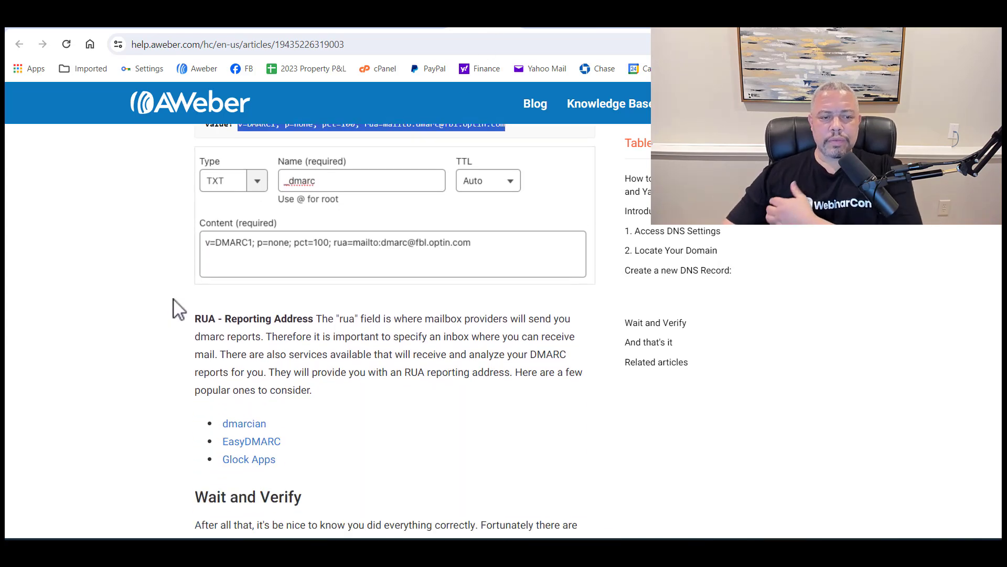
{"action": "scroll", "coordinate": [178, 310], "scroll_direction": "down", "scroll_amount": 2}
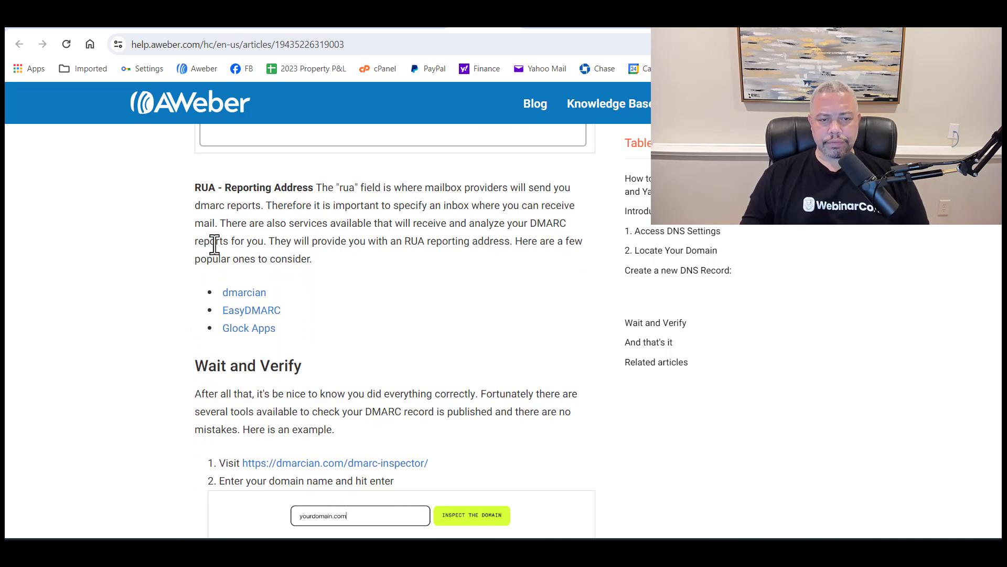
{"action": "scroll", "coordinate": [169, 268], "scroll_direction": "up", "scroll_amount": 2}
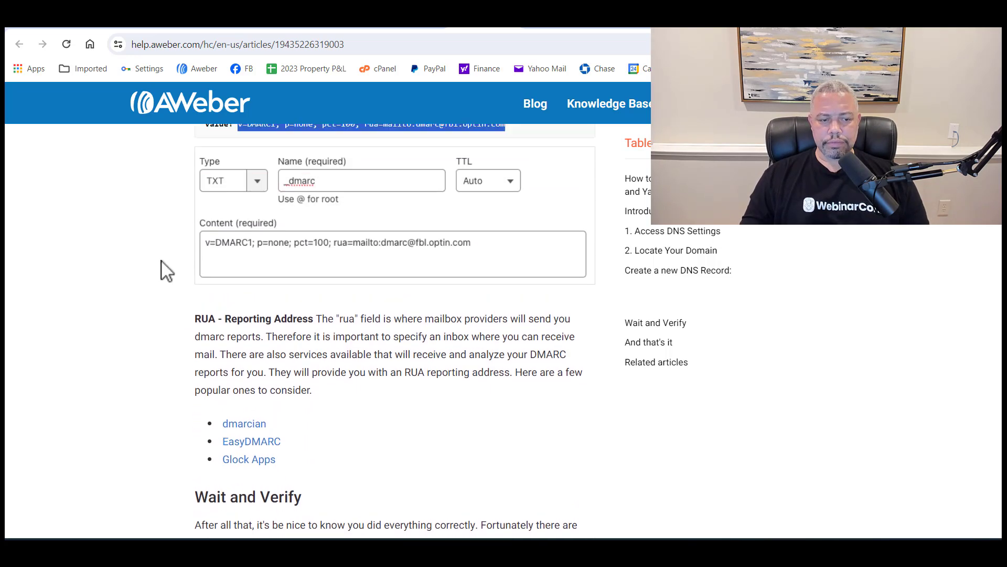
{"action": "left_click", "coordinate": [584, 141]}
{"action": "scroll", "coordinate": [585, 142], "scroll_direction": "up", "scroll_amount": 3}
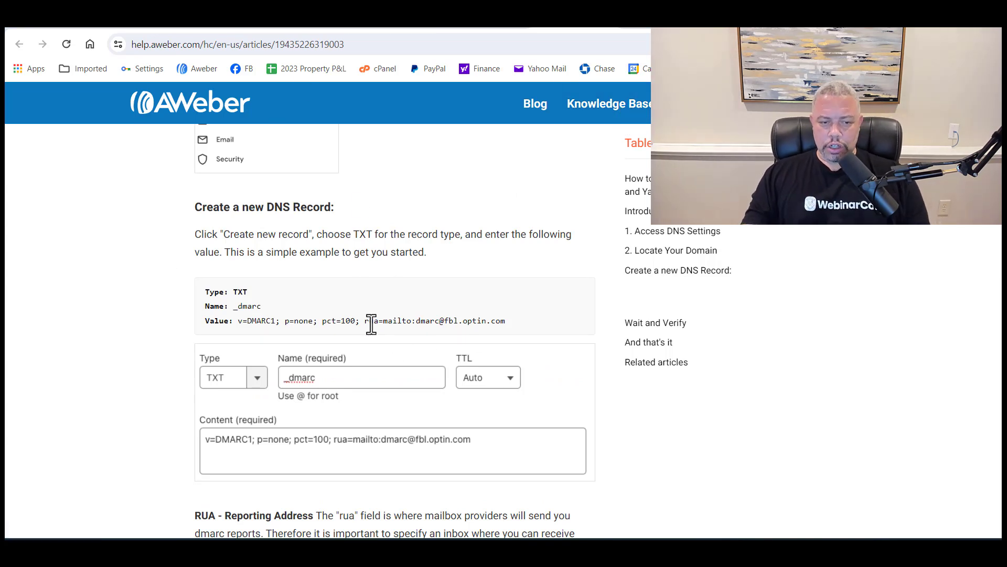
{"action": "left_click_drag", "start_coordinate": [417, 320], "coordinate": [506, 322]}
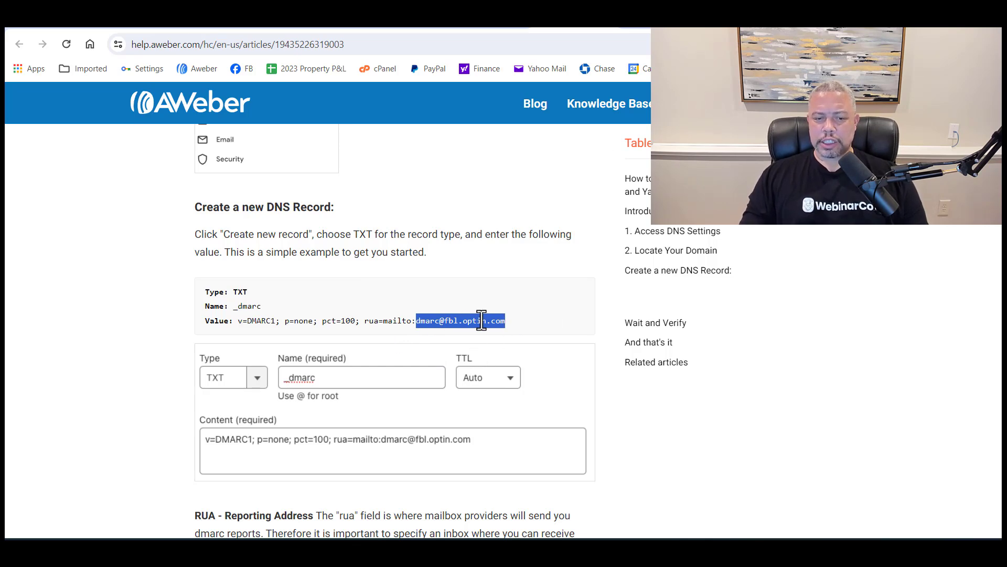
{"action": "left_click", "coordinate": [430, 326]}
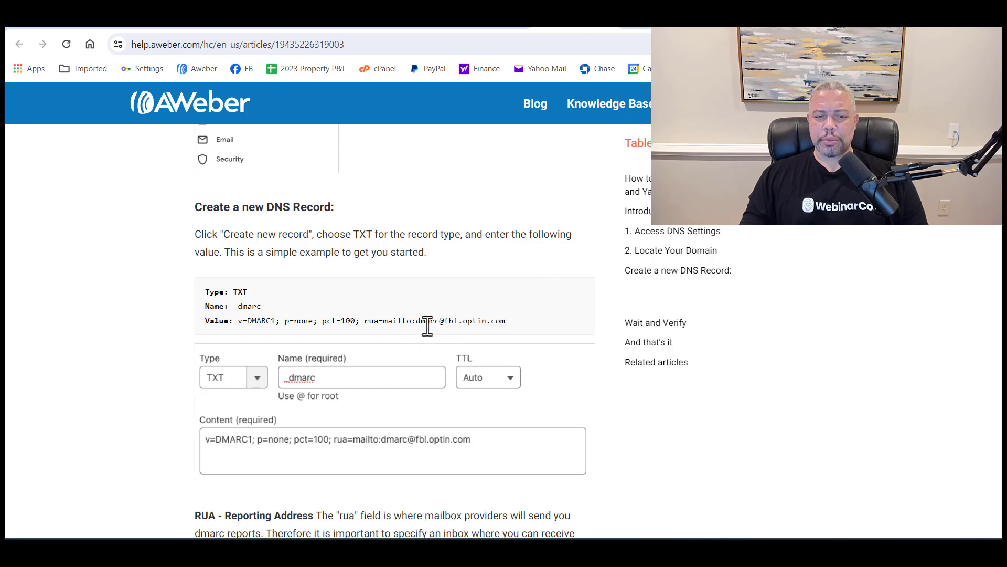
{"action": "left_click_drag", "start_coordinate": [418, 322], "coordinate": [504, 323]}
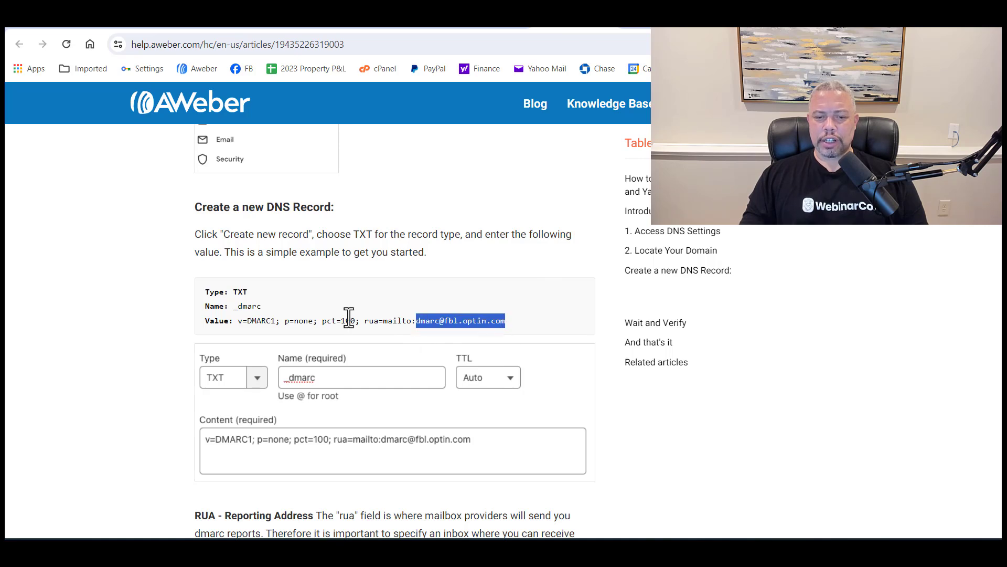
{"action": "scroll", "coordinate": [135, 310], "scroll_direction": "down", "scroll_amount": 3}
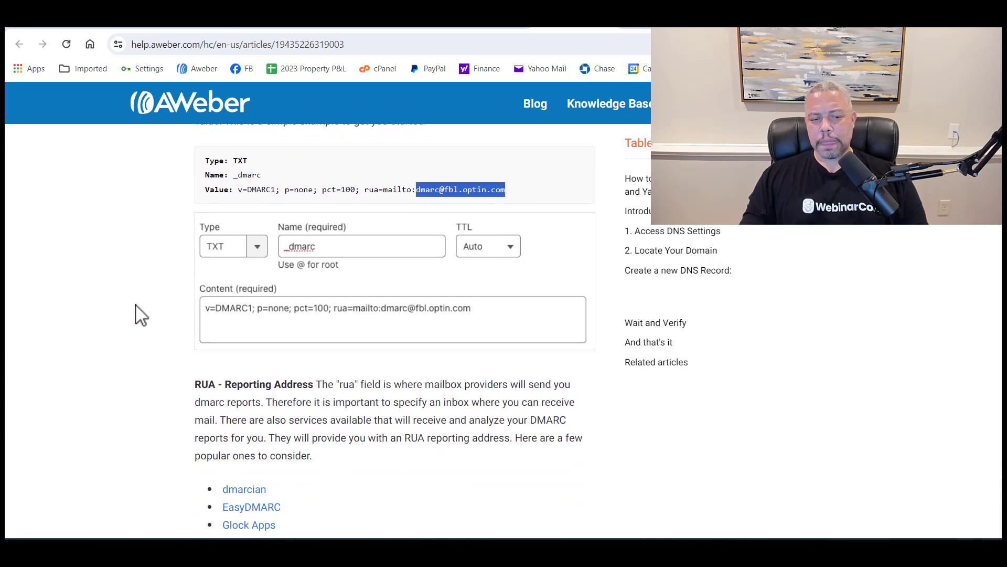
Open the dmarcian DMARC Inspector linked in the guide and inspect webinarcon.com to check its DMARC record.
{"action": "scroll", "coordinate": [157, 309], "scroll_direction": "down", "scroll_amount": 5}
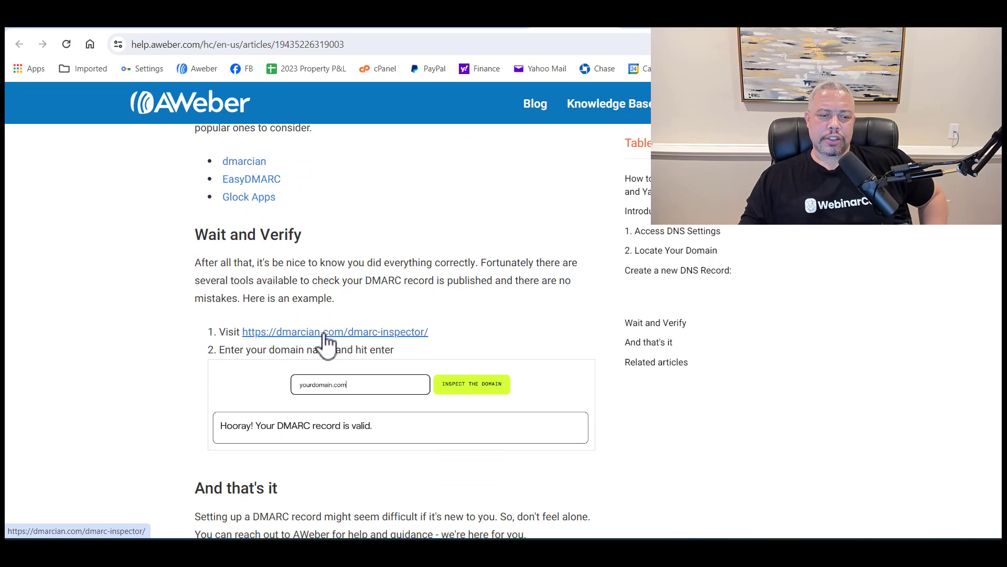
{"action": "left_click", "coordinate": [325, 335]}
{"action": "scroll", "coordinate": [361, 260], "scroll_direction": "down", "scroll_amount": 5}
{"action": "scroll", "coordinate": [363, 255], "scroll_direction": "down", "scroll_amount": 4}
{"action": "left_click", "coordinate": [362, 329]}
{"action": "type", "text": "webinarcon.com"}
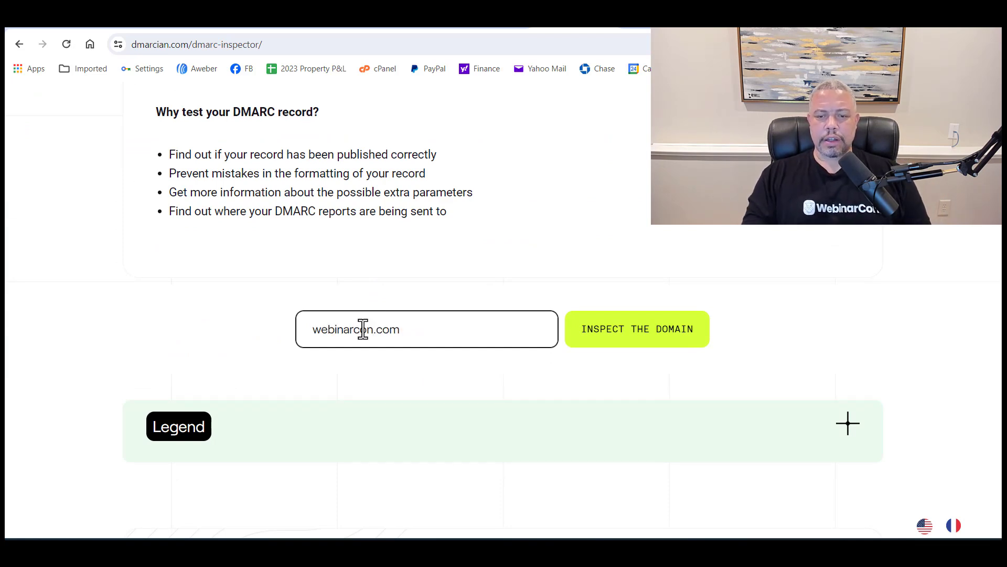
{"action": "left_click", "coordinate": [622, 343]}
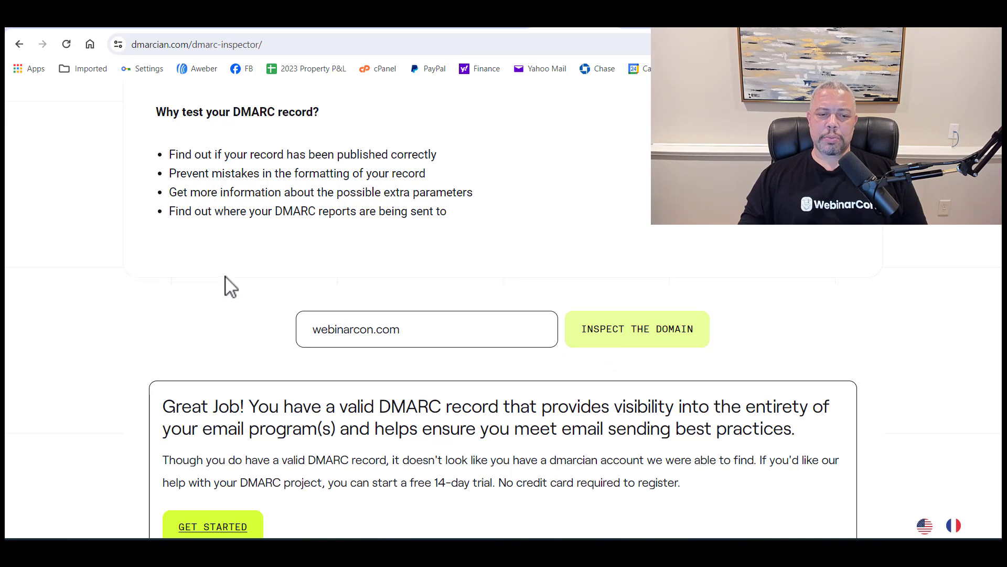
{"action": "scroll", "coordinate": [233, 293], "scroll_direction": "down", "scroll_amount": 3}
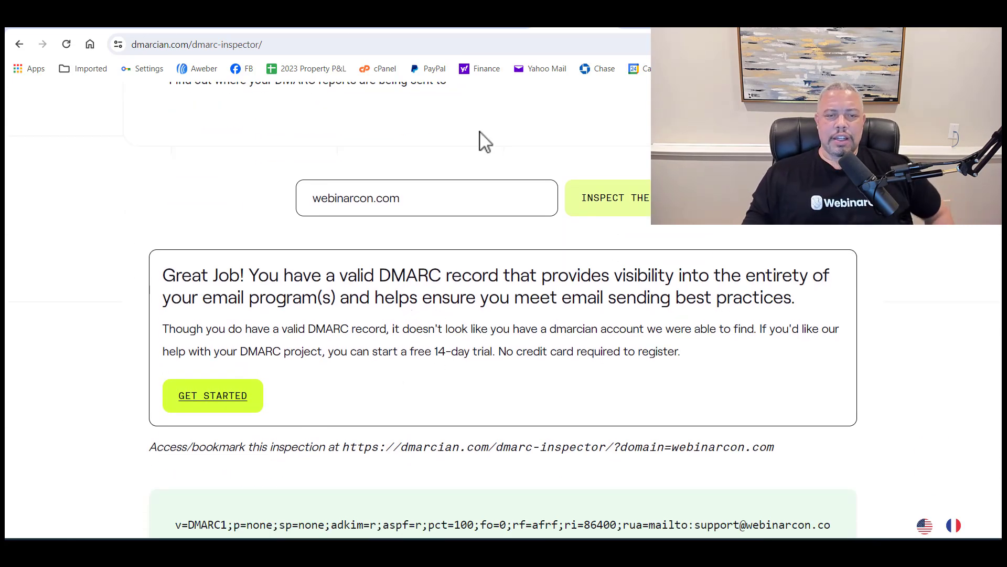
Switch to AWeber's sender requirements article and read its advice on keeping spam complaints low and making unsubscribing easy.
{"action": "left_click", "coordinate": [417, 25]}
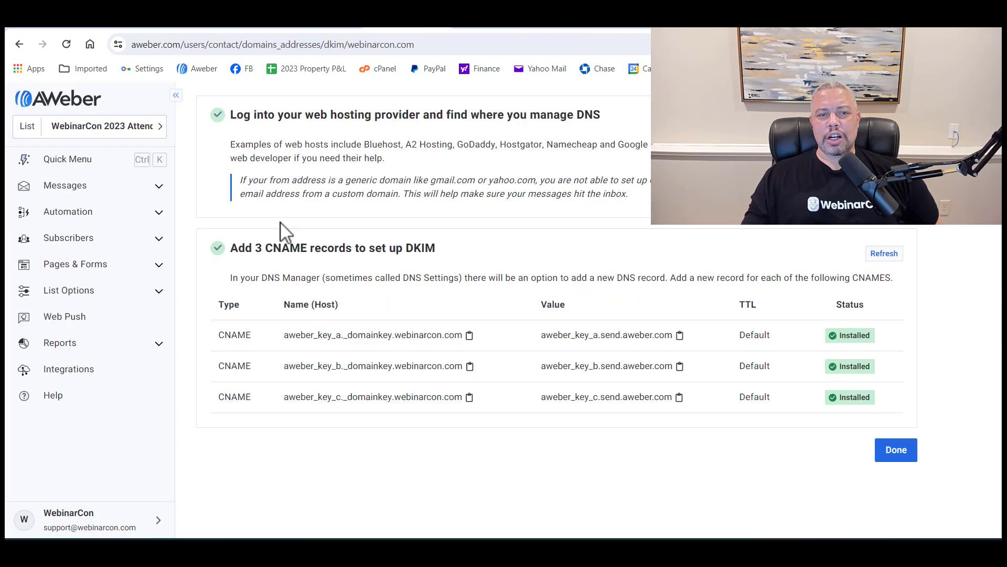
{"action": "left_click", "coordinate": [500, 26]}
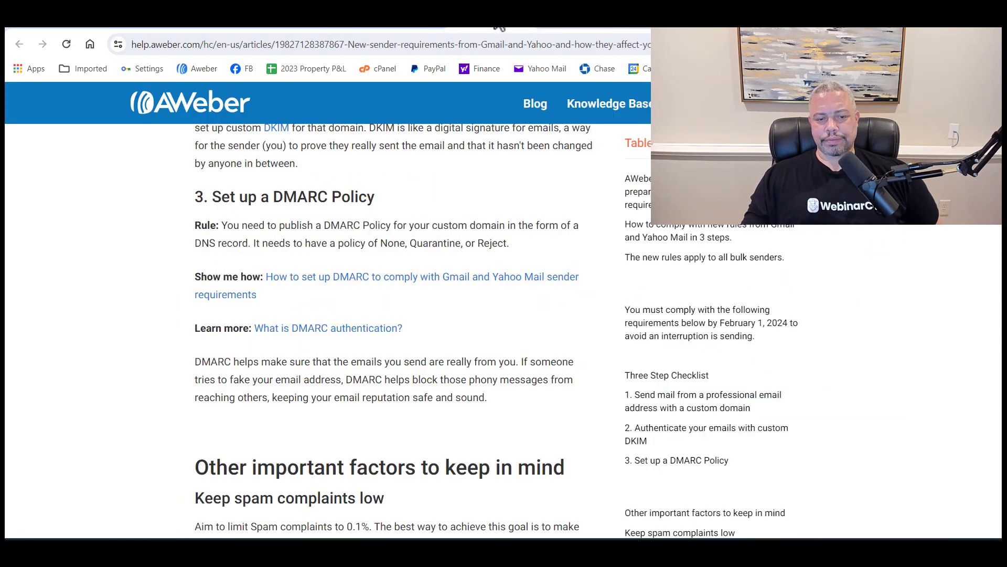
{"action": "left_click_drag", "start_coordinate": [195, 126], "coordinate": [239, 196]}
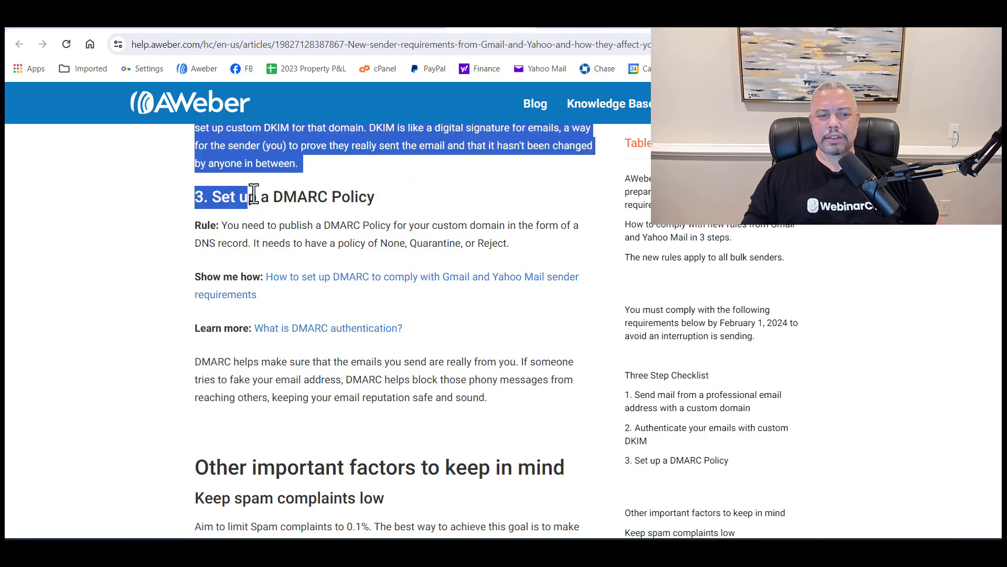
{"action": "scroll", "coordinate": [142, 331], "scroll_direction": "down", "scroll_amount": 1}
{"action": "left_click", "coordinate": [147, 329]}
{"action": "scroll", "coordinate": [150, 320], "scroll_direction": "down", "scroll_amount": 2}
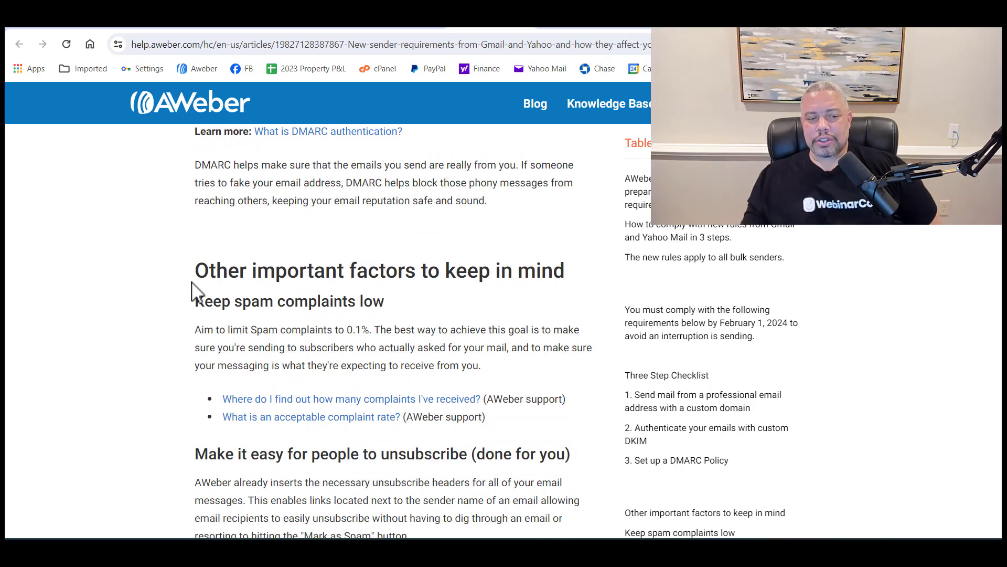
{"action": "scroll", "coordinate": [188, 288], "scroll_direction": "down", "scroll_amount": 2}
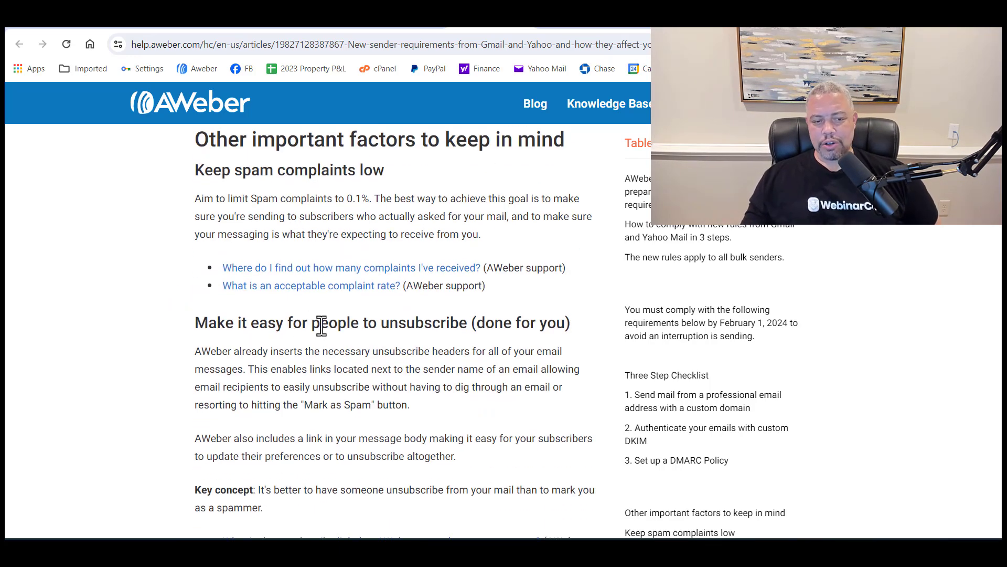